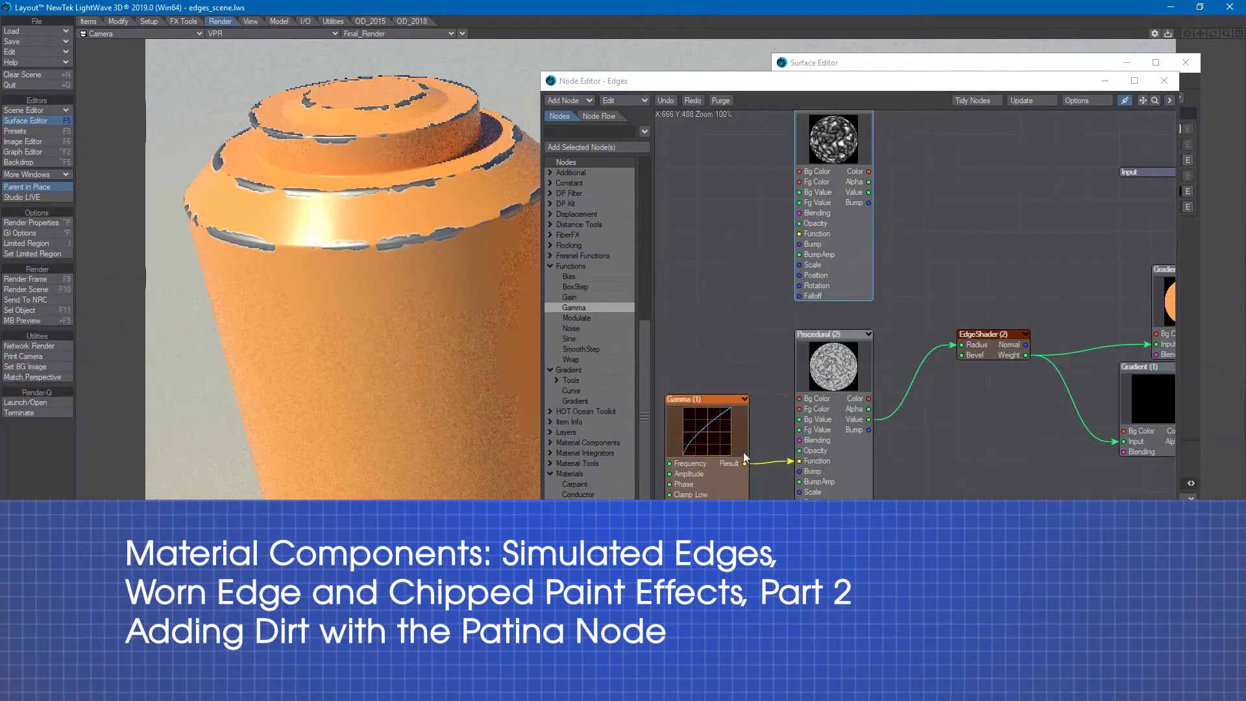
# Activate the Node Editor and shift the top Procedural node slightly left.
pyautogui.click(743, 452)
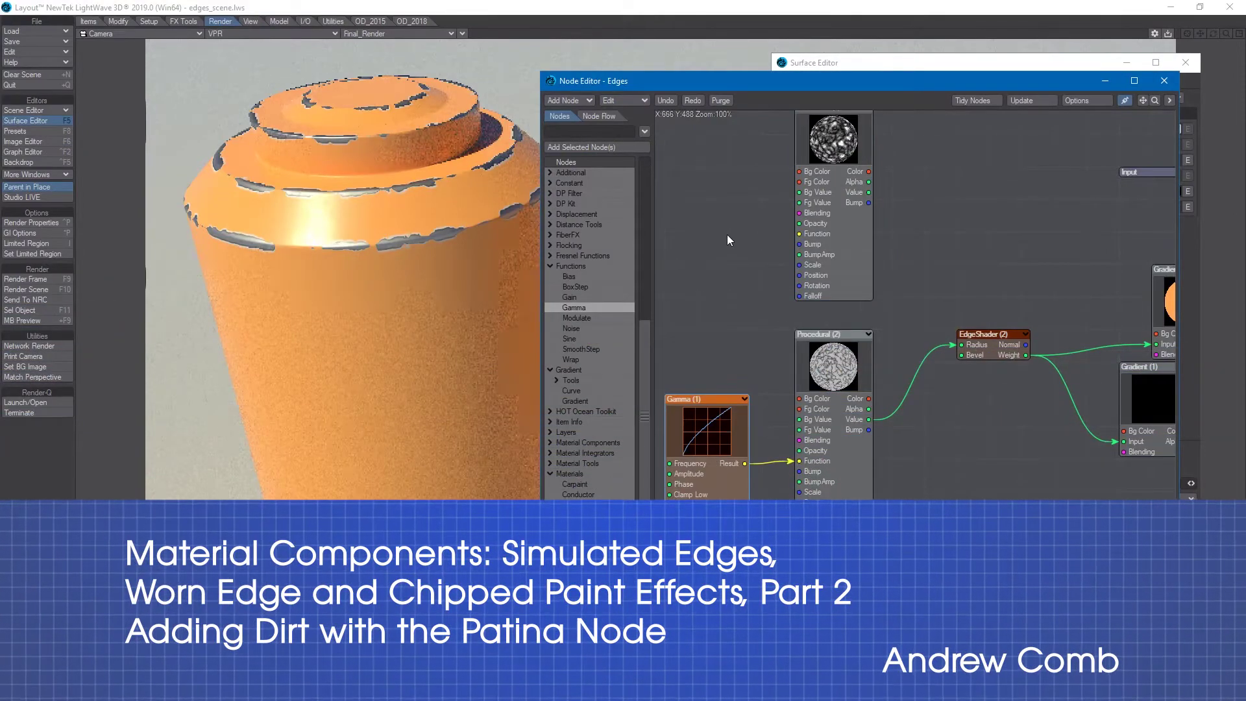
pyautogui.moveTo(836, 166); pyautogui.dragTo(805, 165)
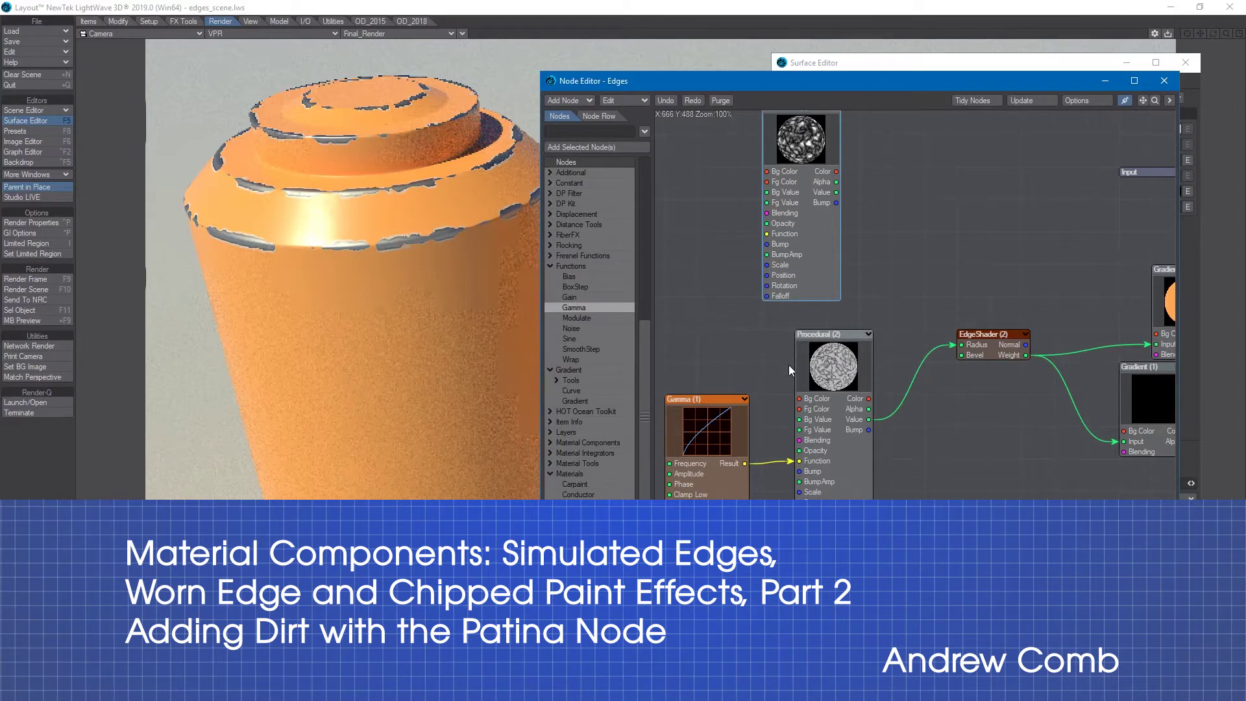
# Inspect the Dented Procedural (2) settings, then raise Gamma (1) and check its 1.5 value.
pyautogui.doubleClick(834, 365)
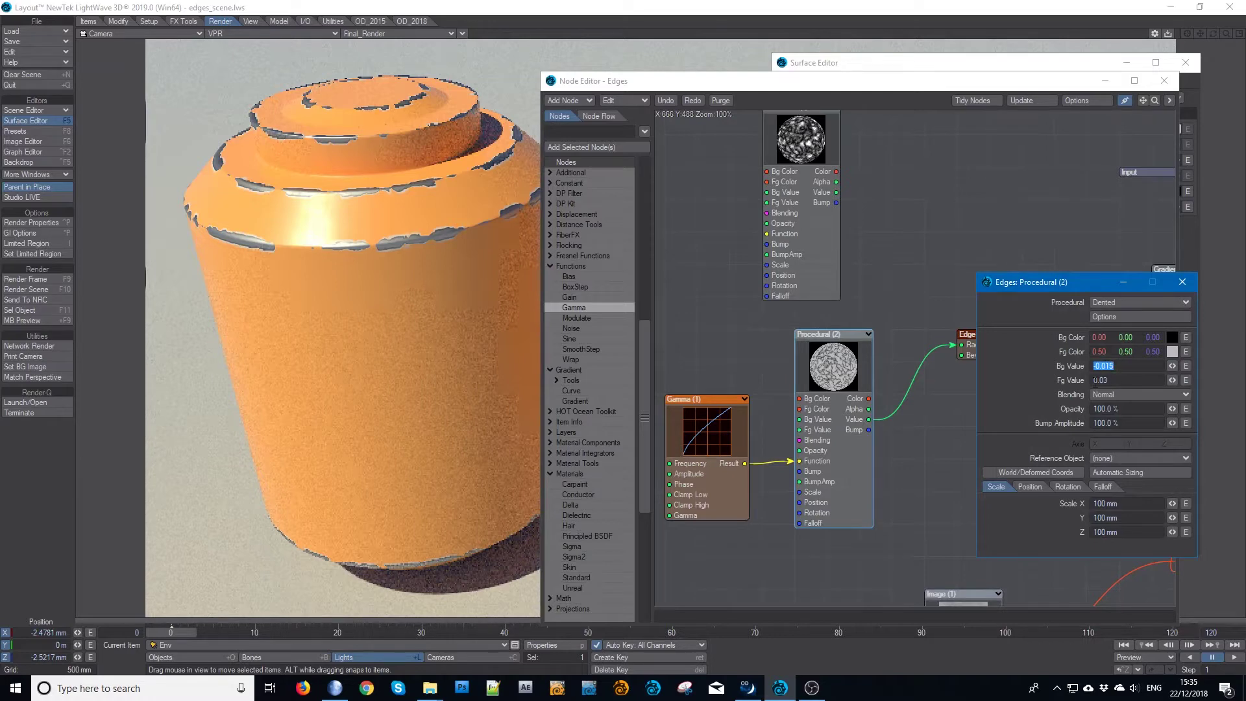
pyautogui.click(1183, 282)
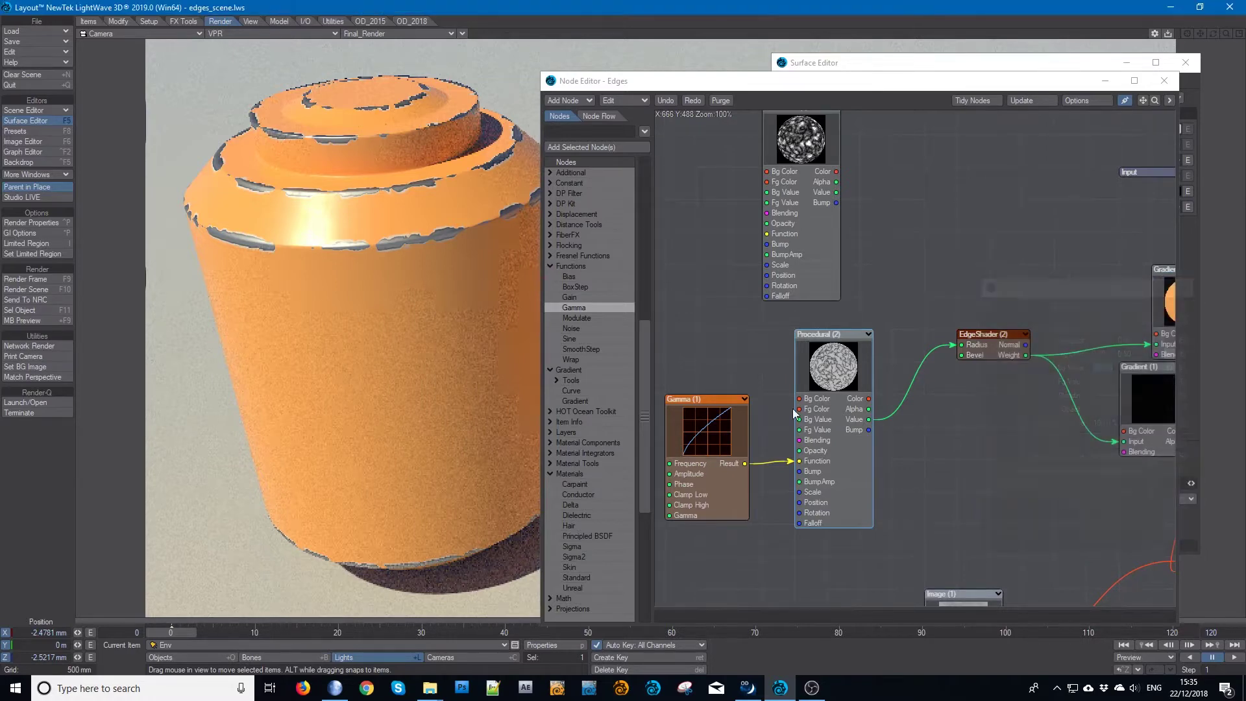
pyautogui.moveTo(716, 448); pyautogui.dragTo(714, 422)
pyautogui.doubleClick(714, 422)
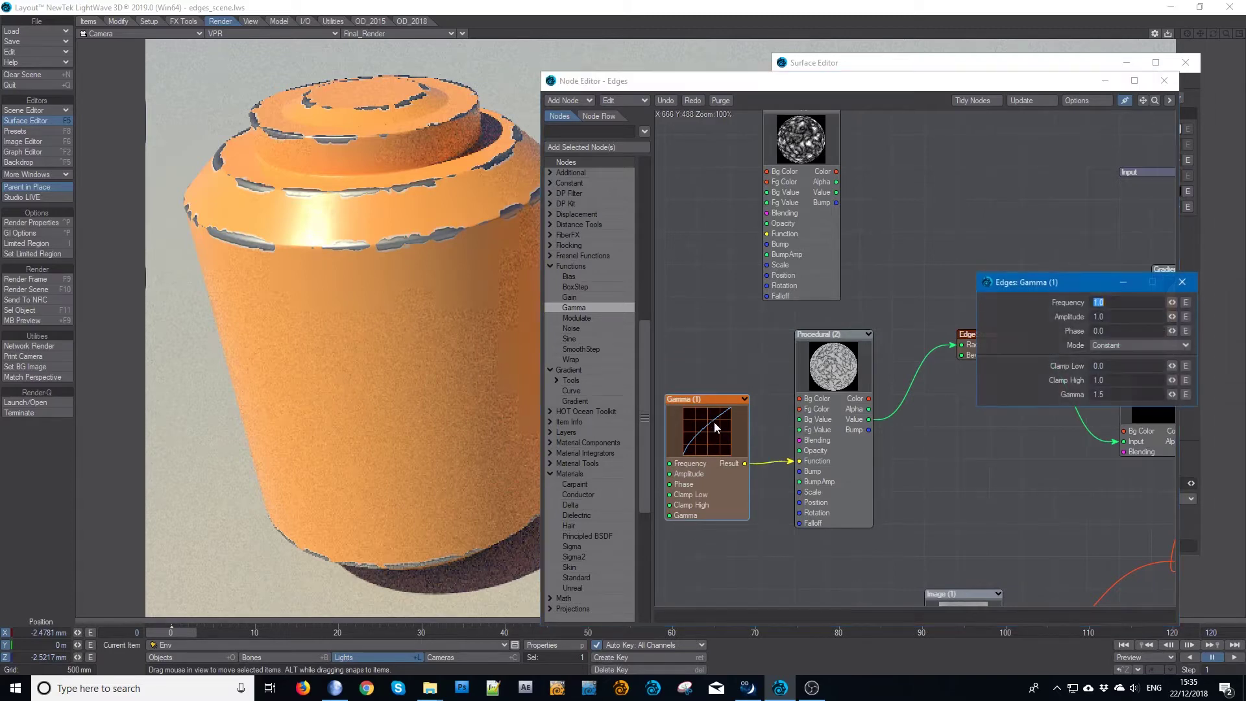
pyautogui.click(1116, 395)
pyautogui.click(1183, 283)
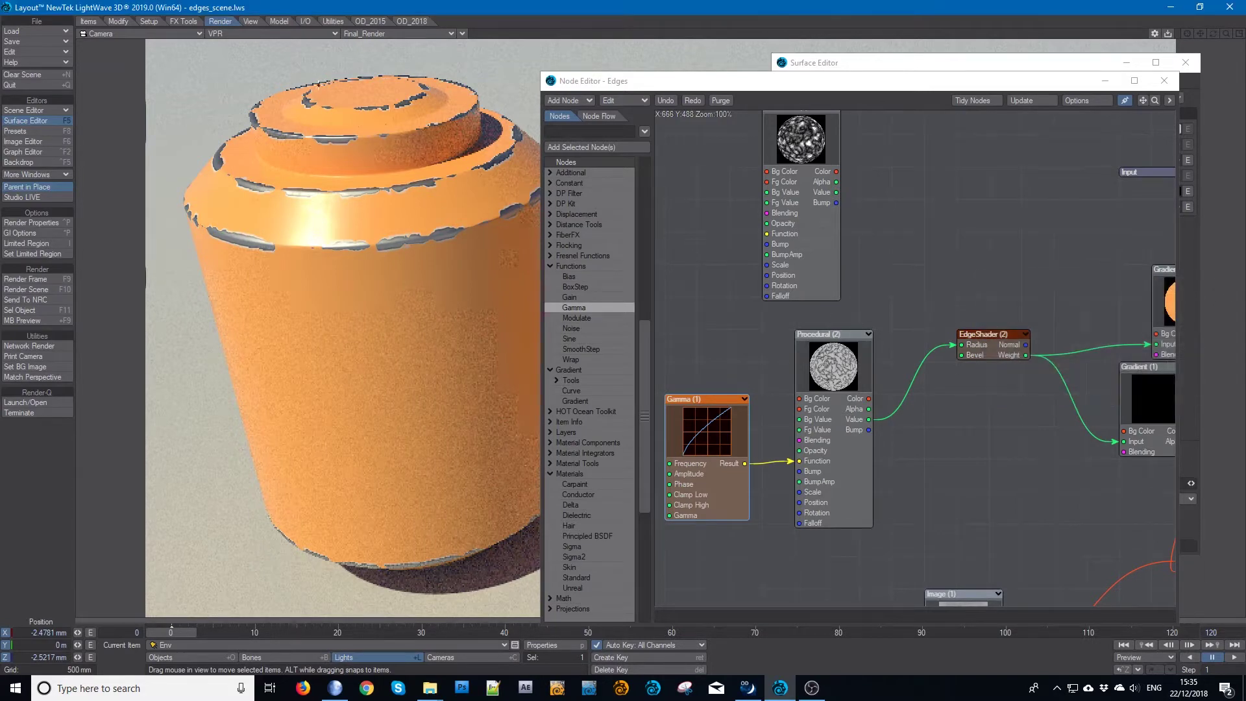
# Preview Concave edge detection on EdgeShader (2), then restore Convex and close its panel.
pyautogui.doubleClick(980, 344)
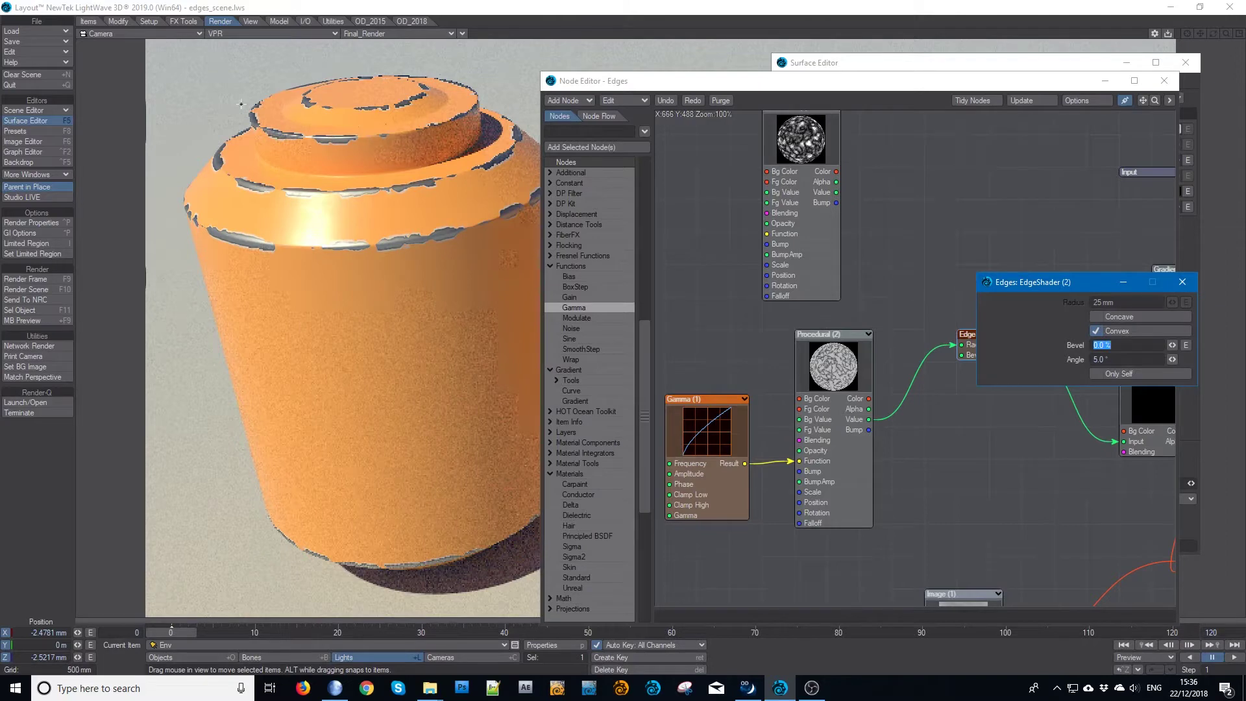
pyautogui.click(1098, 331)
pyautogui.click(1099, 320)
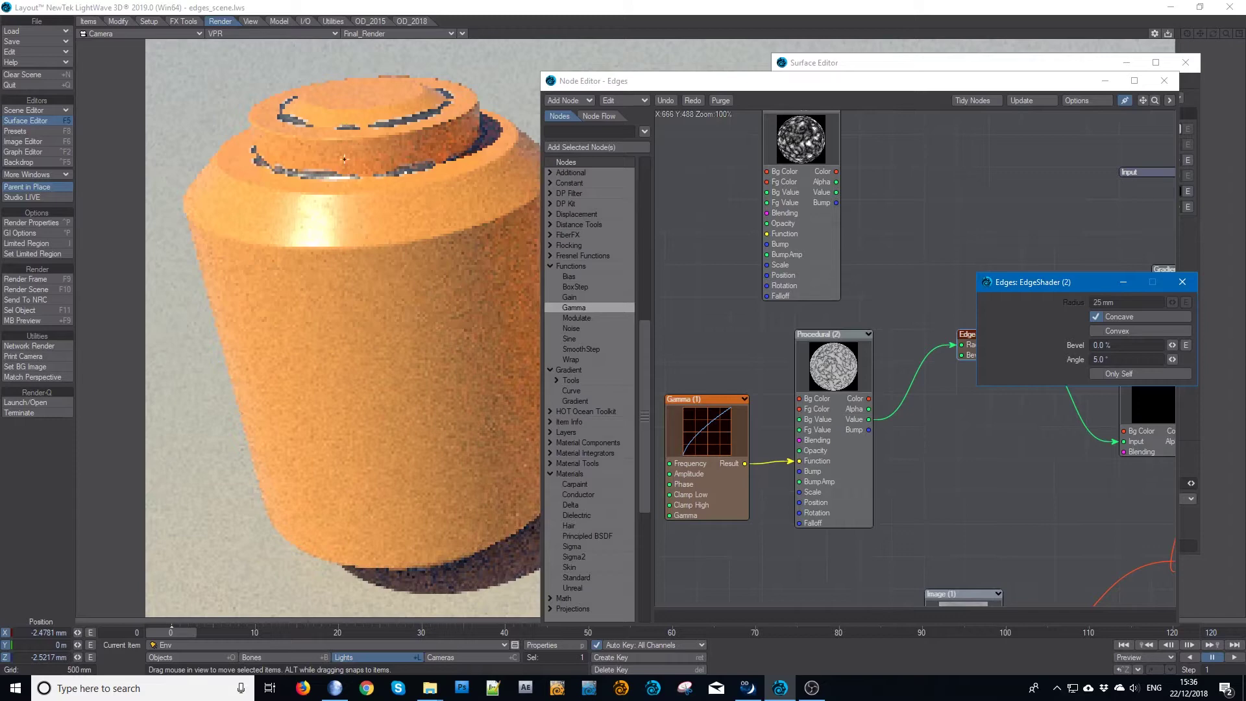
pyautogui.click(1099, 331)
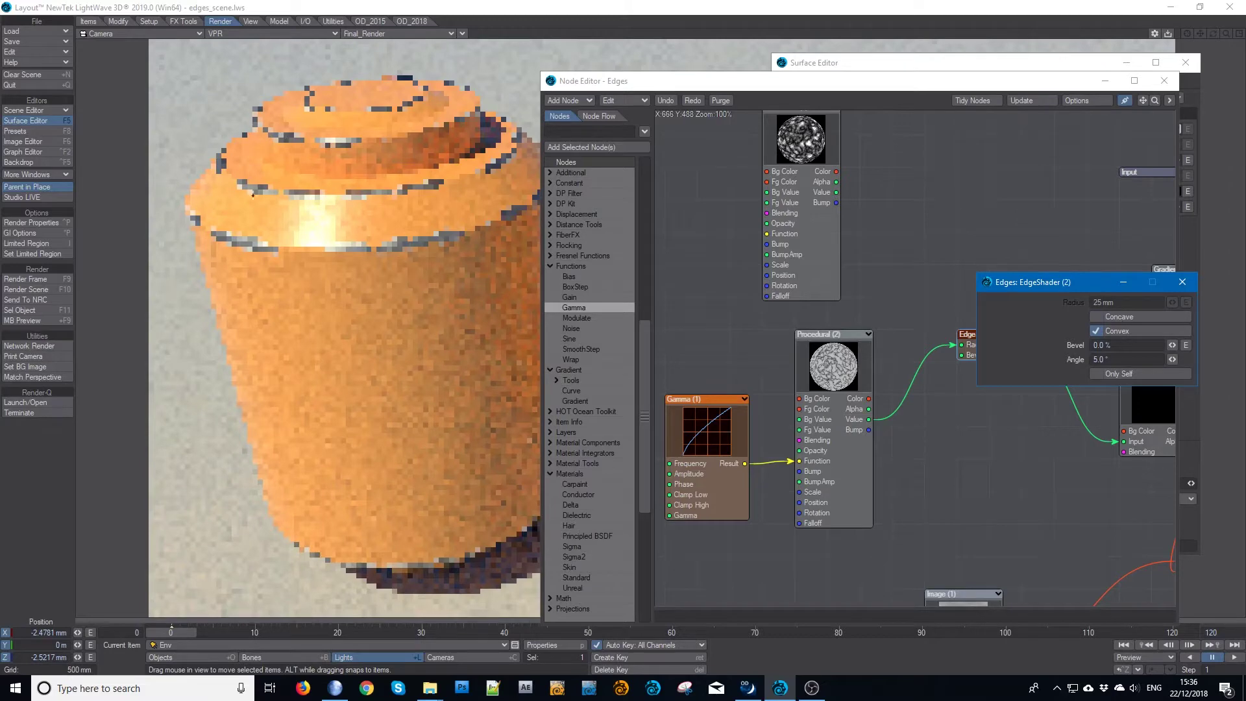
pyautogui.click(1181, 286)
# Add a Patina node above Gradient (2) and check its 10 mm radius and 16 samples.
pyautogui.moveTo(1143, 100); pyautogui.dragTo(908, 104)
pyautogui.moveTo(921, 307); pyautogui.dragTo(890, 278)
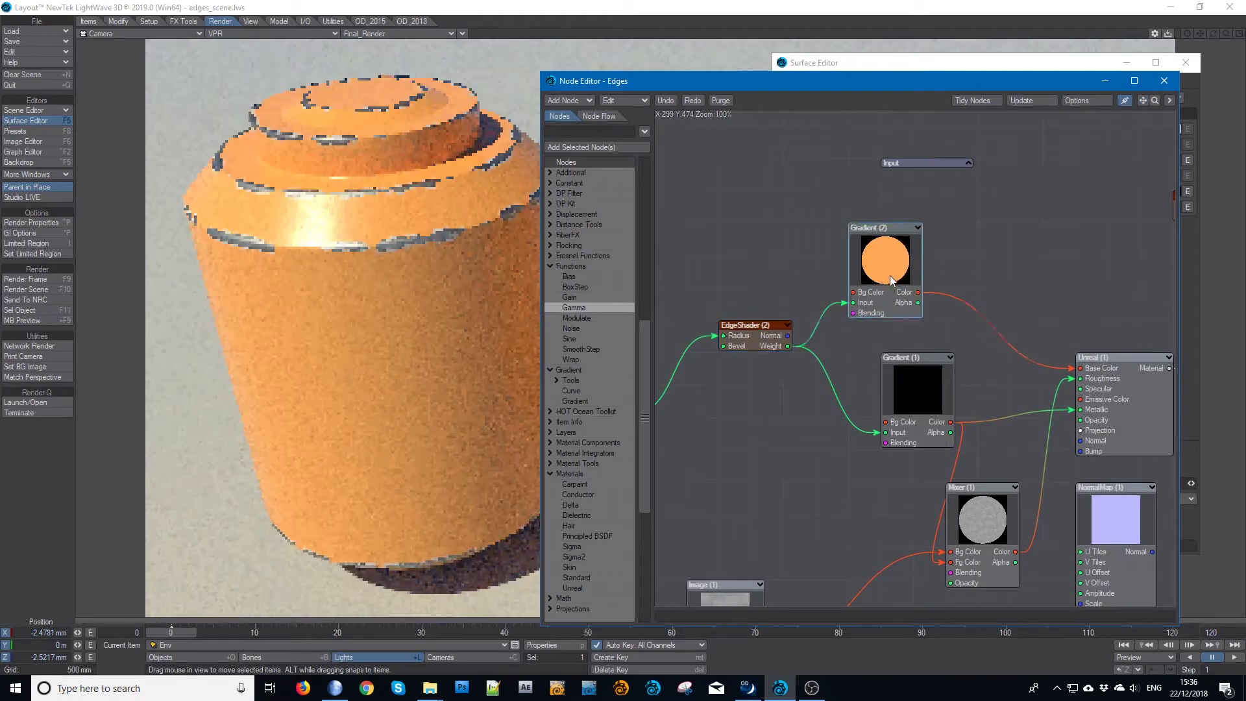
pyautogui.scroll(-8, 606, 440)
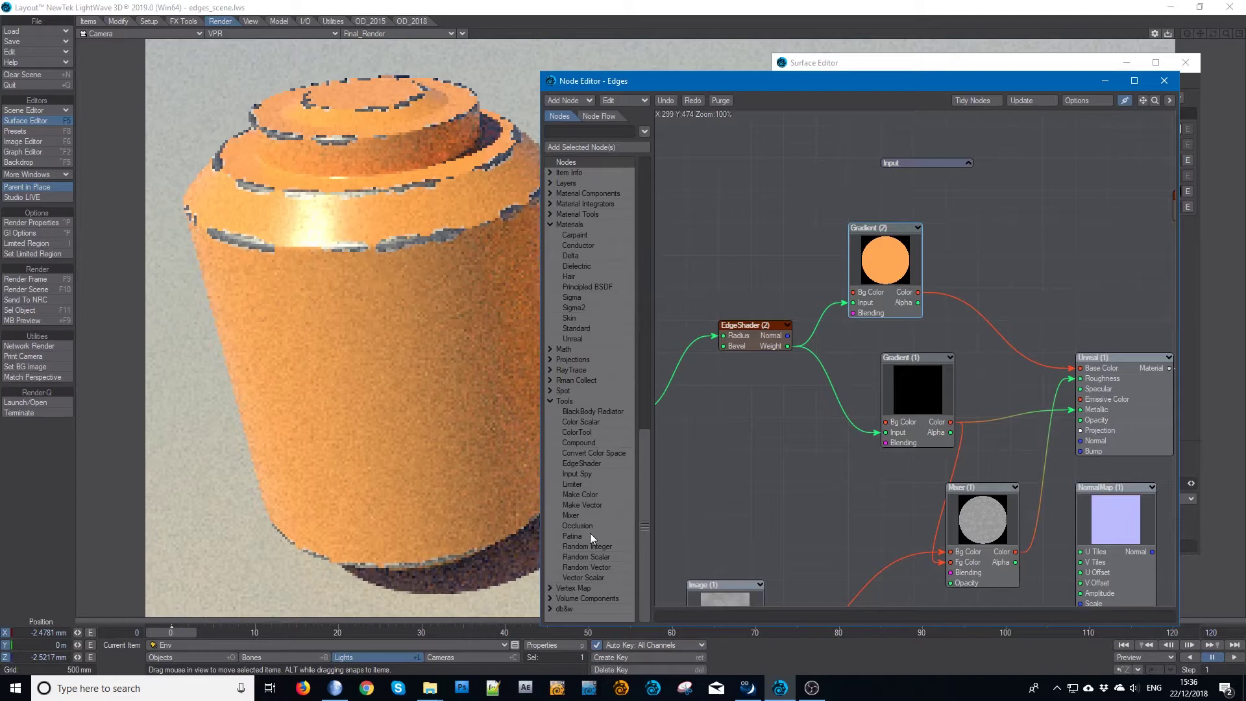
pyautogui.doubleClick(571, 537)
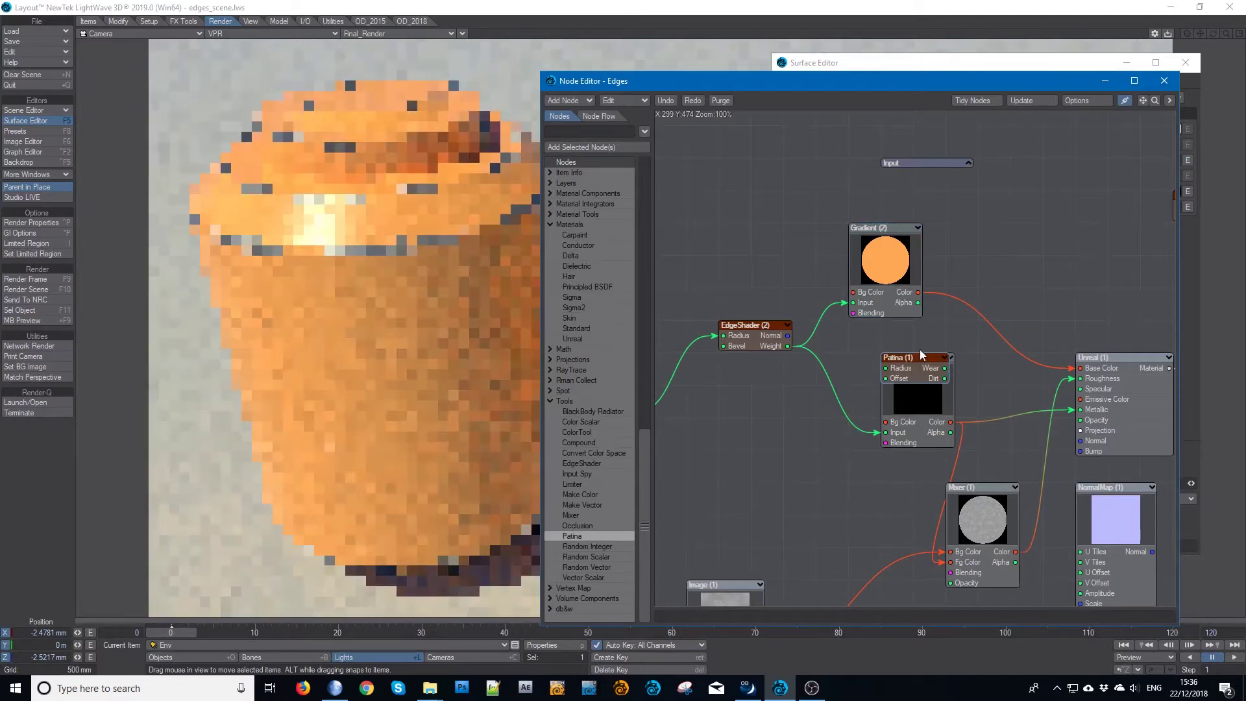
pyautogui.moveTo(920, 351); pyautogui.dragTo(916, 195)
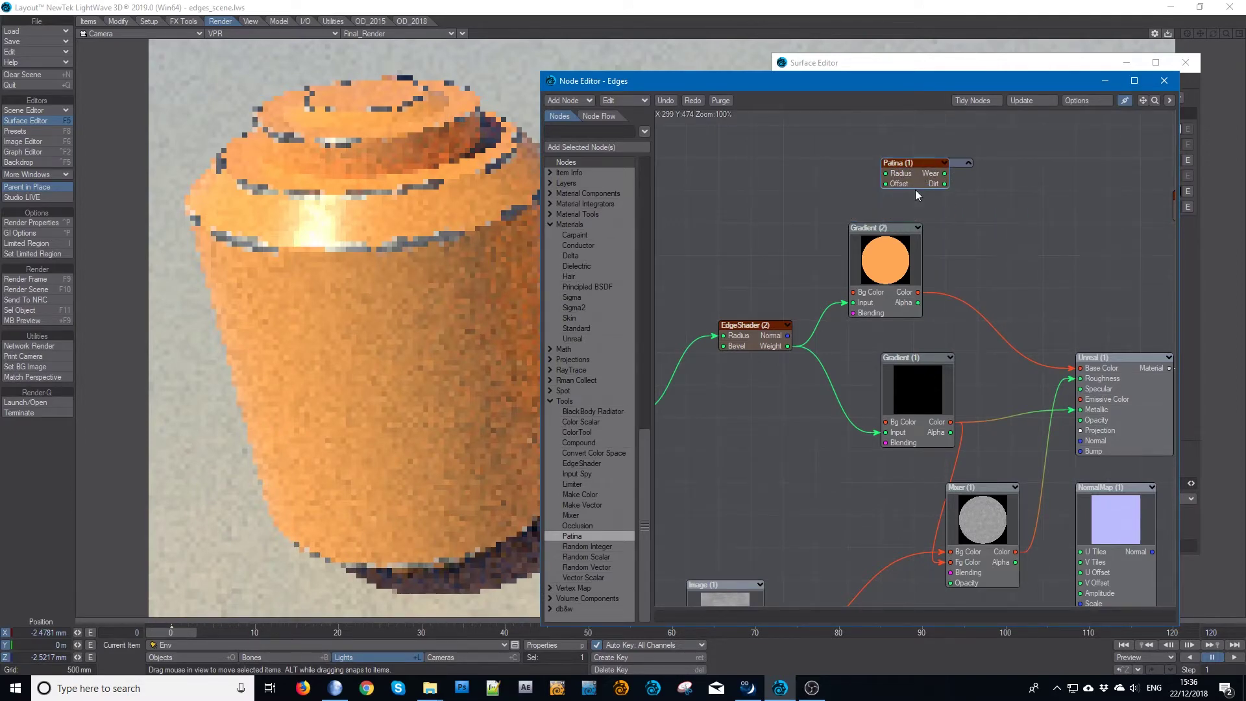
pyautogui.doubleClick(911, 205)
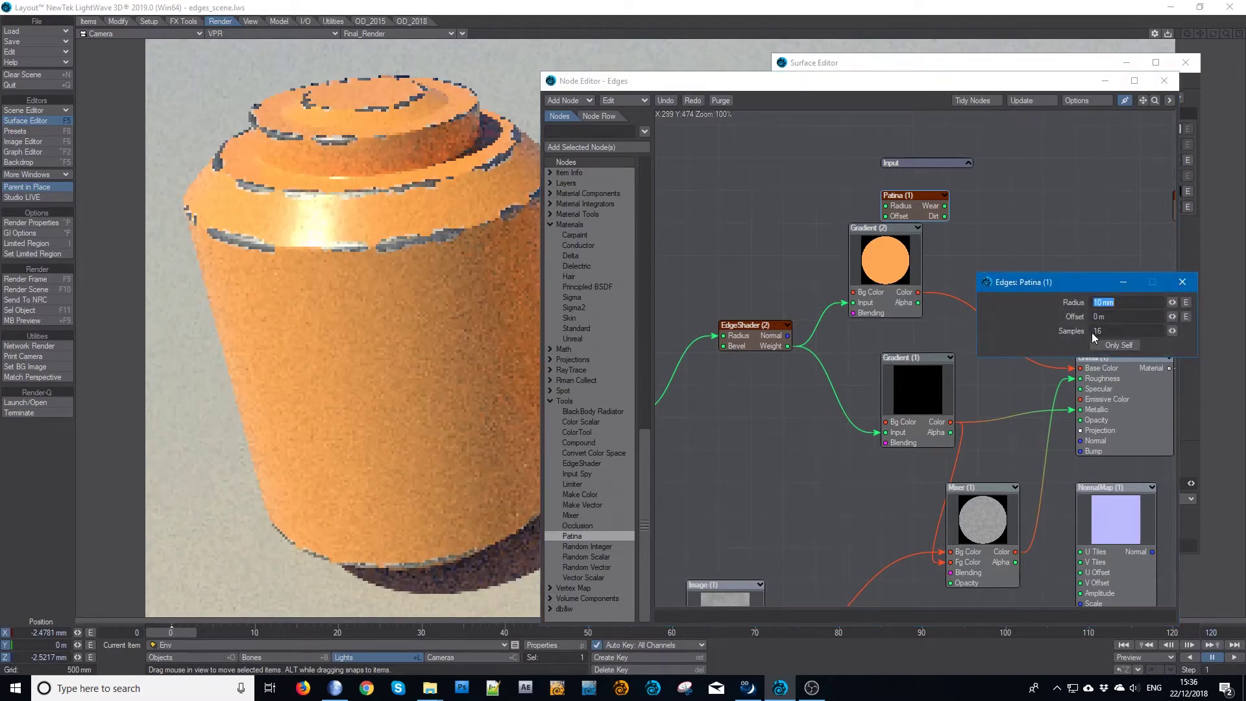
pyautogui.click(1182, 282)
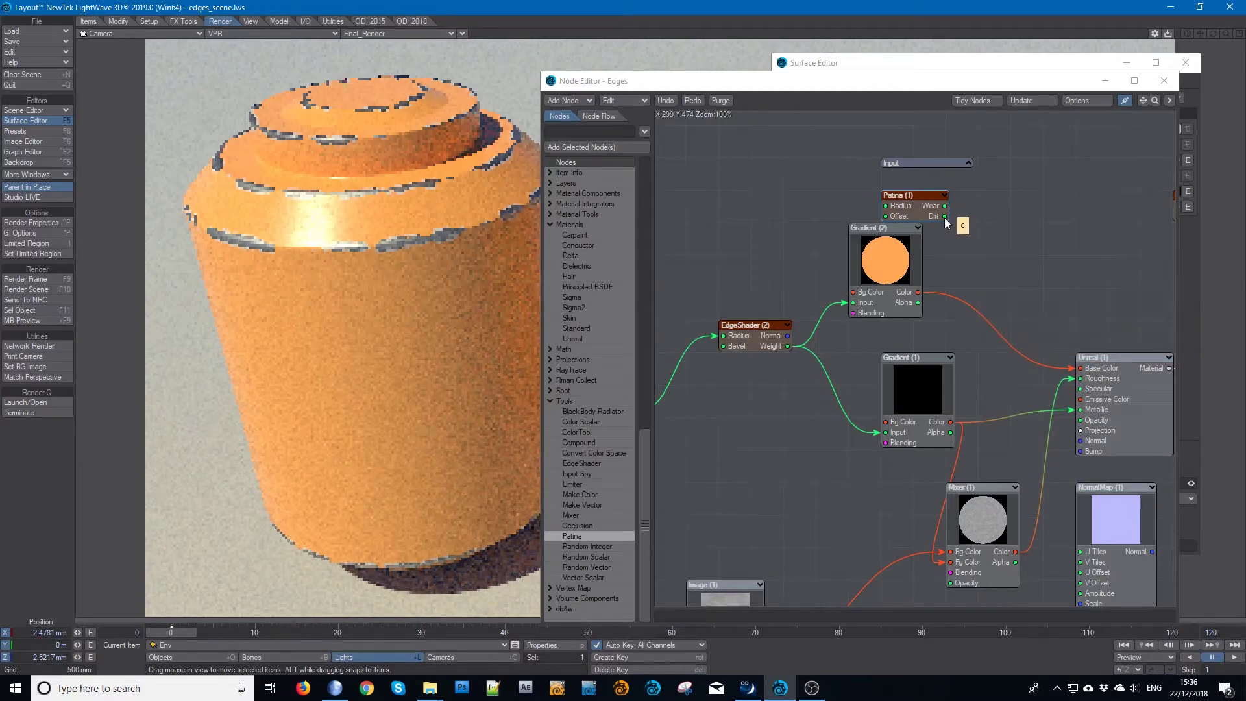
# Wire Patina (1) Dirt into Unreal (1) Base Color and move Gradient (2) below Patina.
pyautogui.moveTo(945, 216); pyautogui.dragTo(1081, 368)
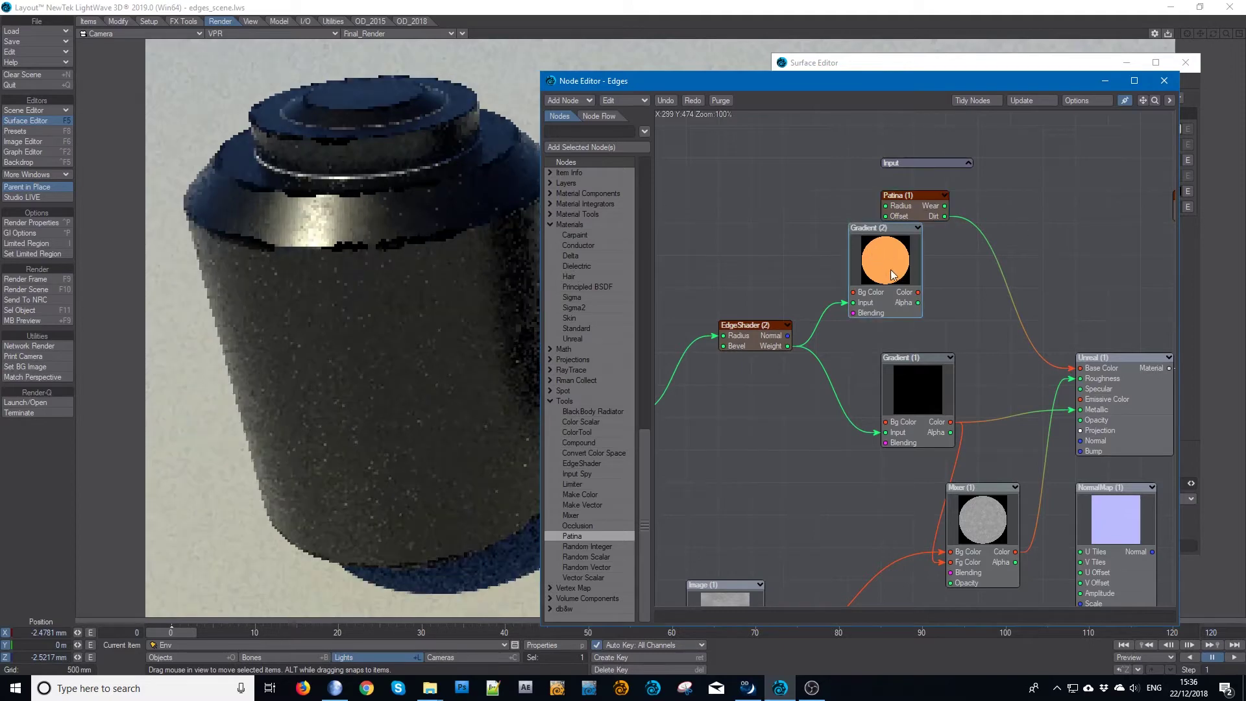
pyautogui.moveTo(878, 270); pyautogui.dragTo(911, 270)
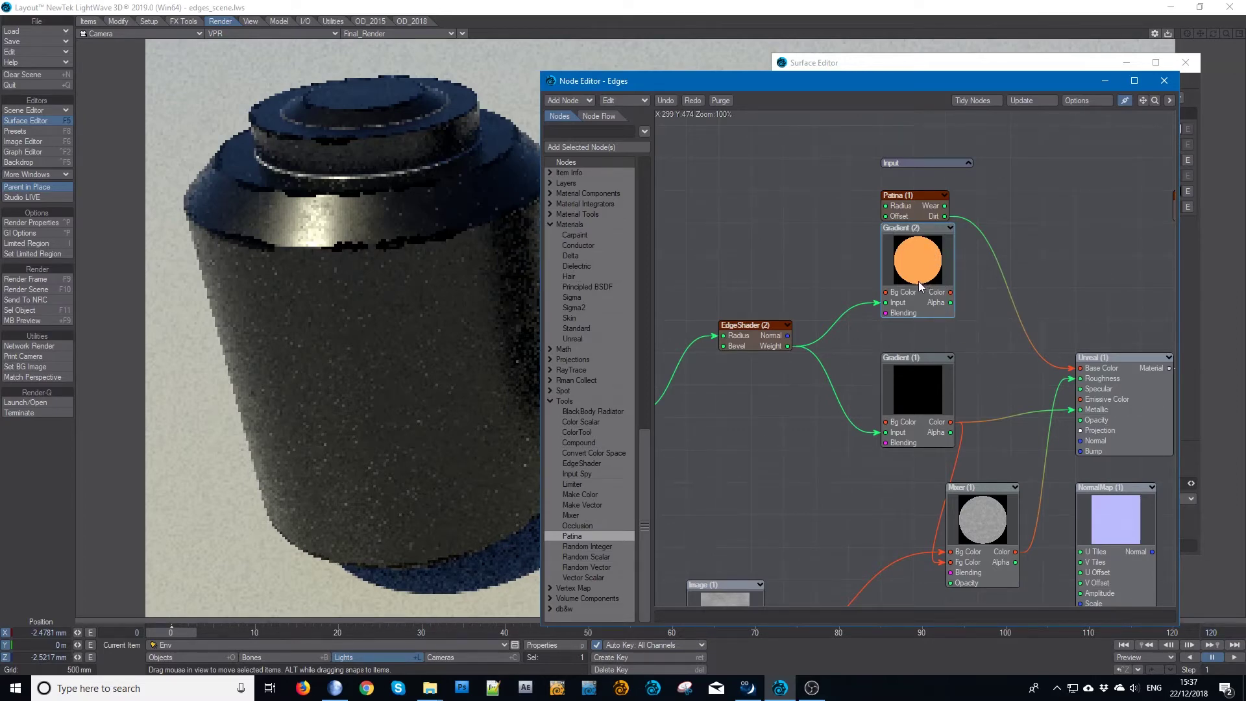
pyautogui.moveTo(905, 256); pyautogui.dragTo(907, 288)
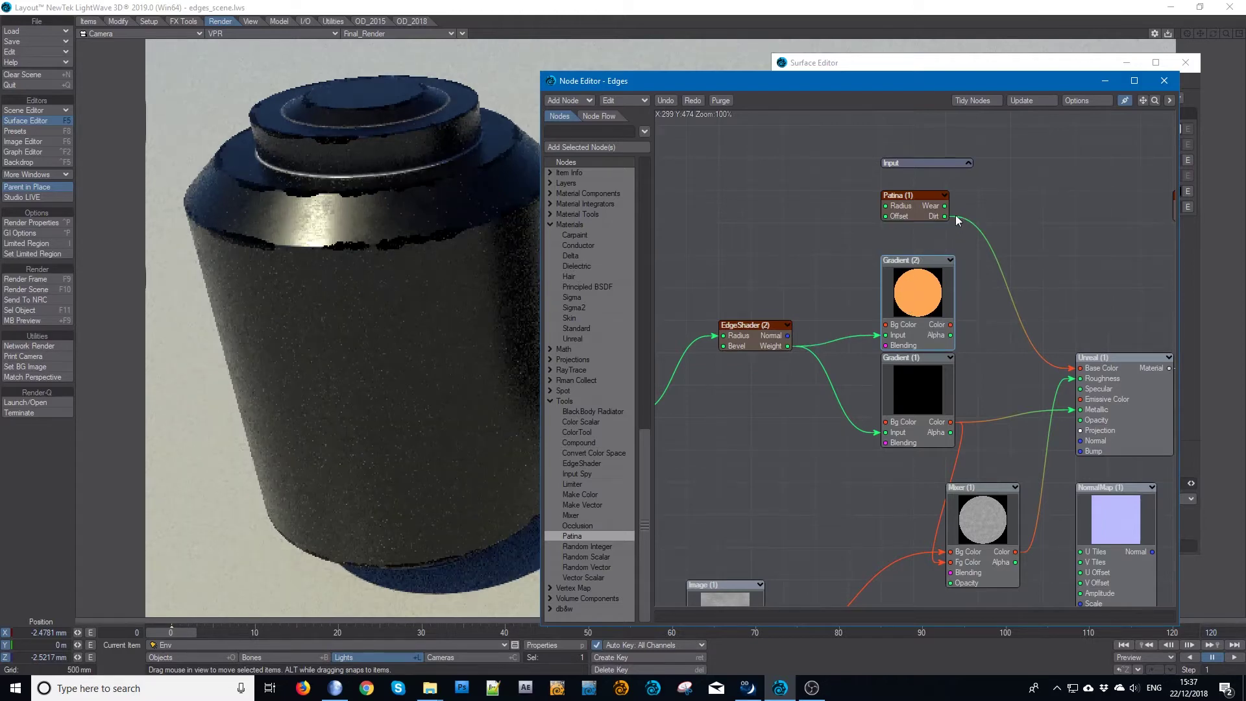
# Set the Patina (1) radius to 40 mm and its offset to 2 mm.
pyautogui.doubleClick(907, 207)
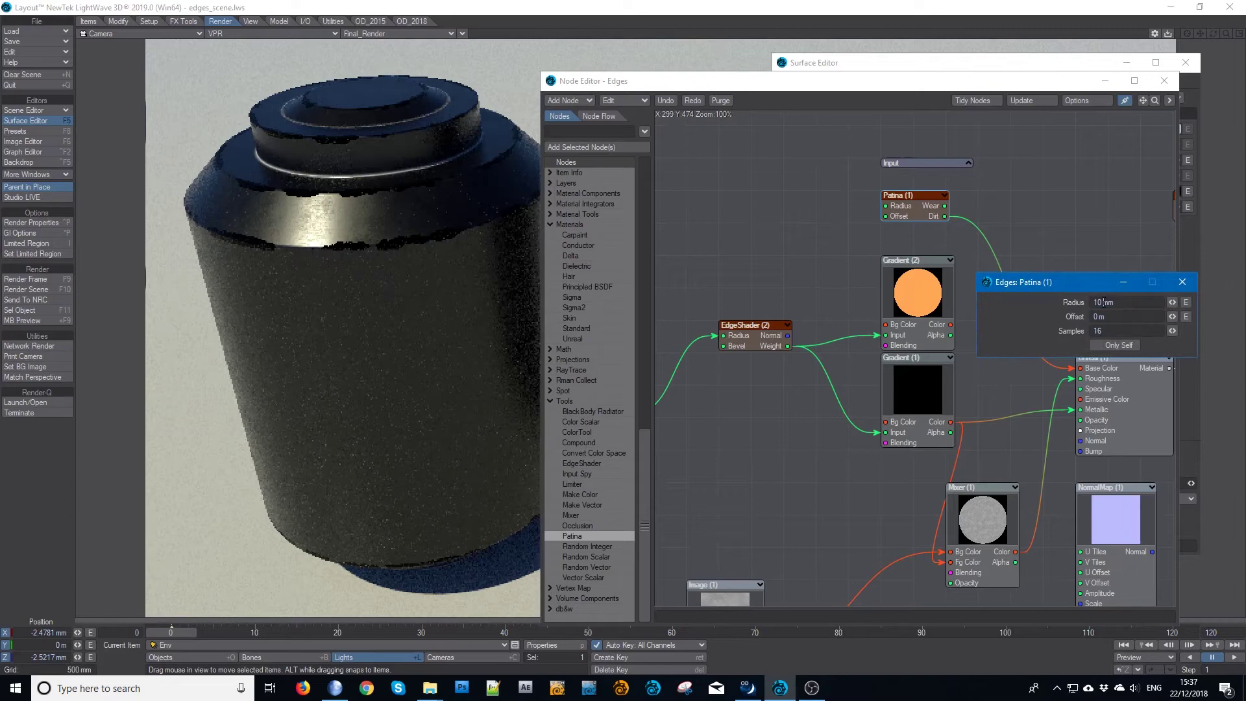
pyautogui.moveTo(1102, 302); pyautogui.dragTo(1067, 303)
pyautogui.write('40')
pyautogui.press('Tab')
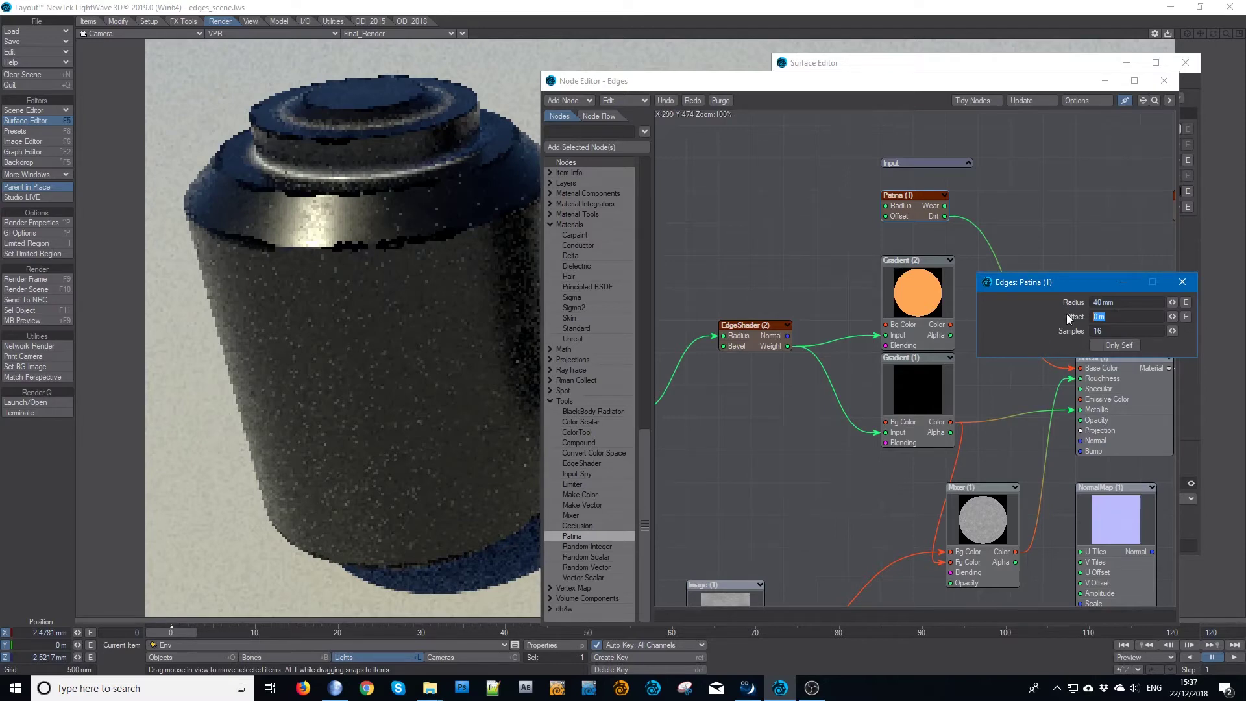
pyautogui.write('5m')
pyautogui.press('Tab')
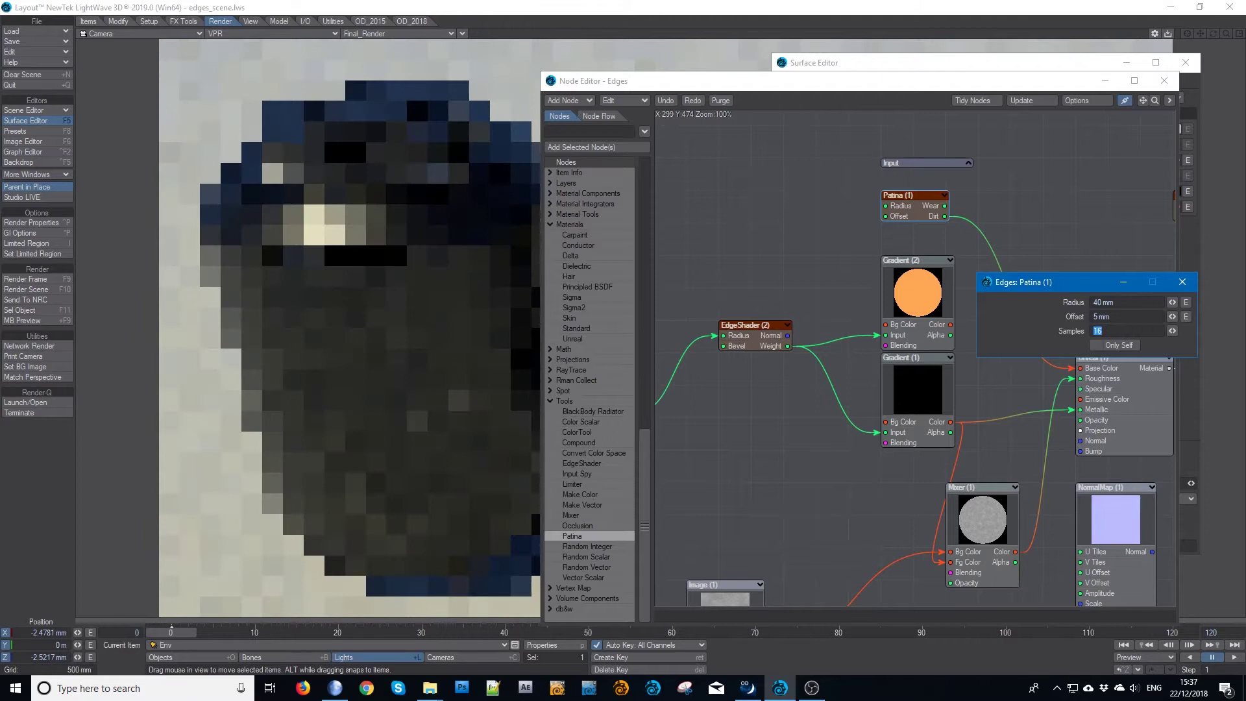
pyautogui.doubleClick(1095, 318)
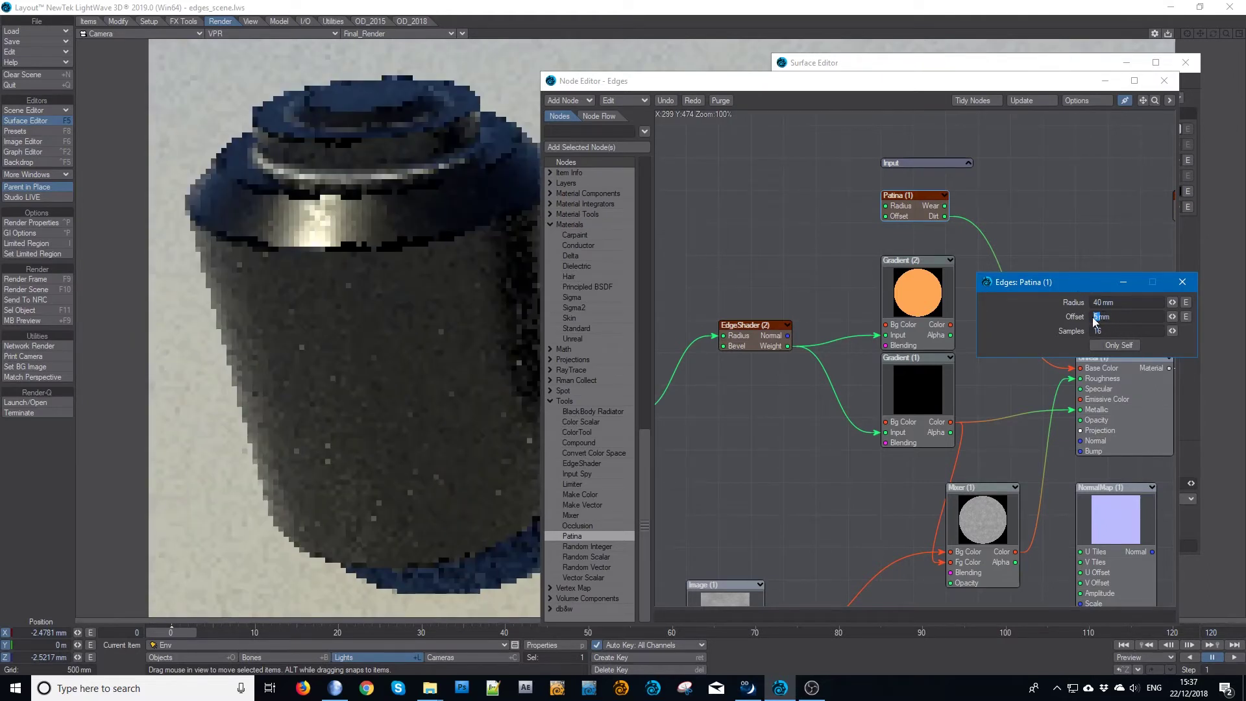
pyautogui.write('2')
pyautogui.press('Tab')
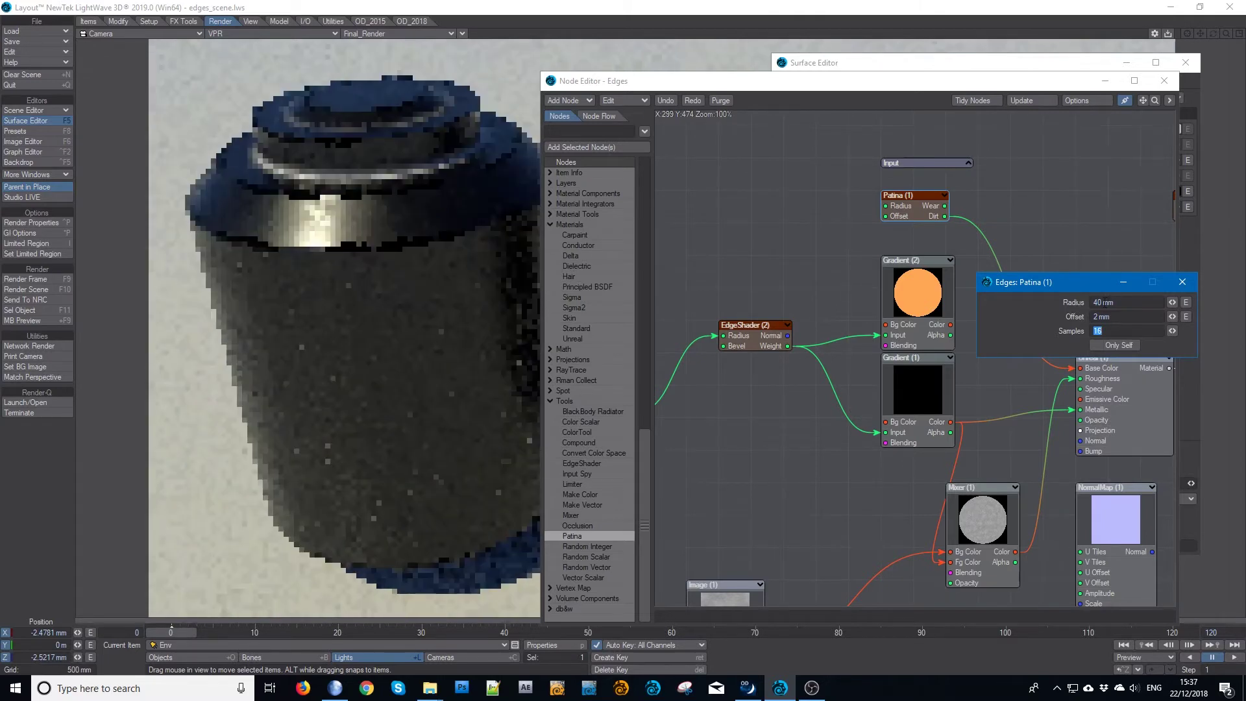
pyautogui.click(1182, 282)
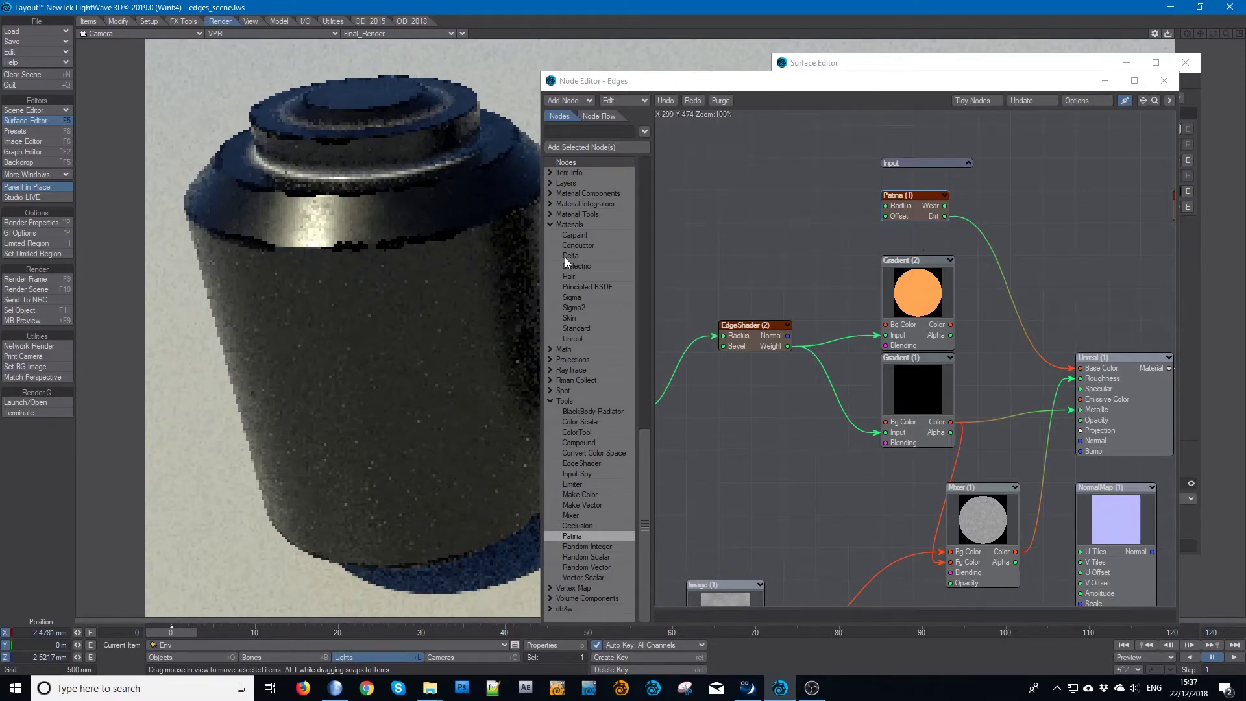
pyautogui.scroll(15, 564, 257)
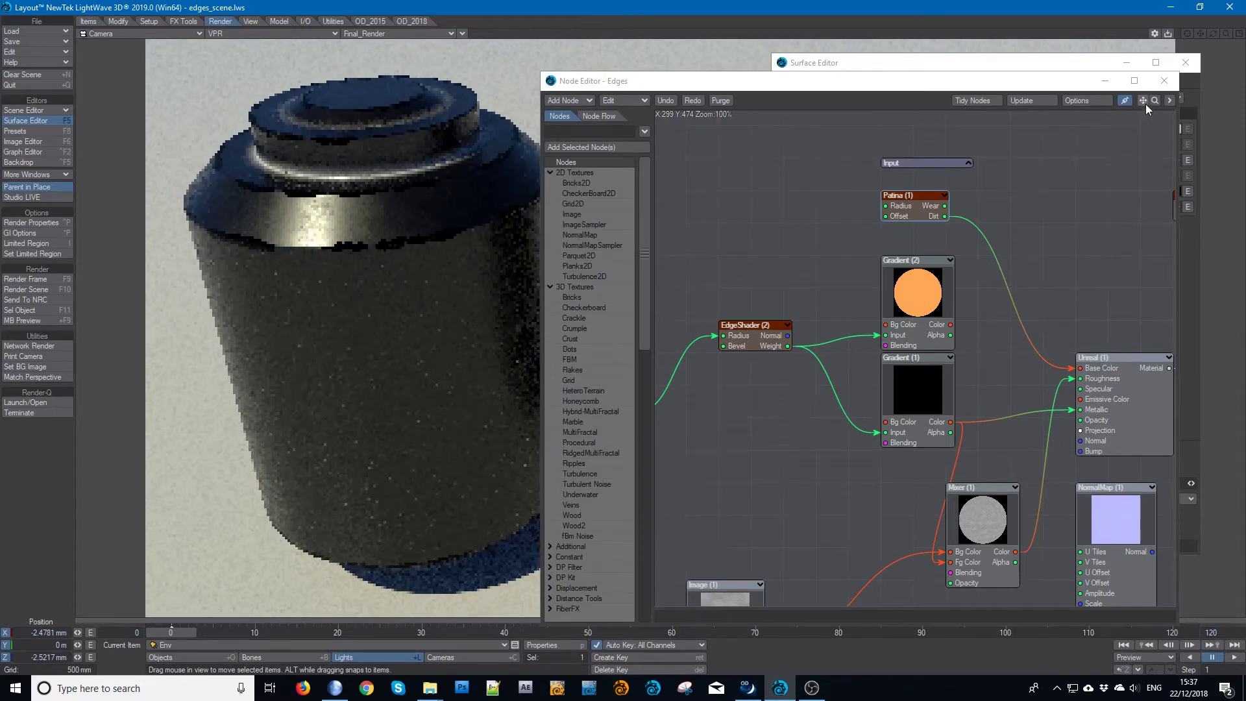
# Move Procedural (1) beside Patina and wire its Value output to Patina Radius.
pyautogui.moveTo(1146, 104); pyautogui.dragTo(1044, 154)
pyautogui.moveTo(721, 190); pyautogui.dragTo(852, 157)
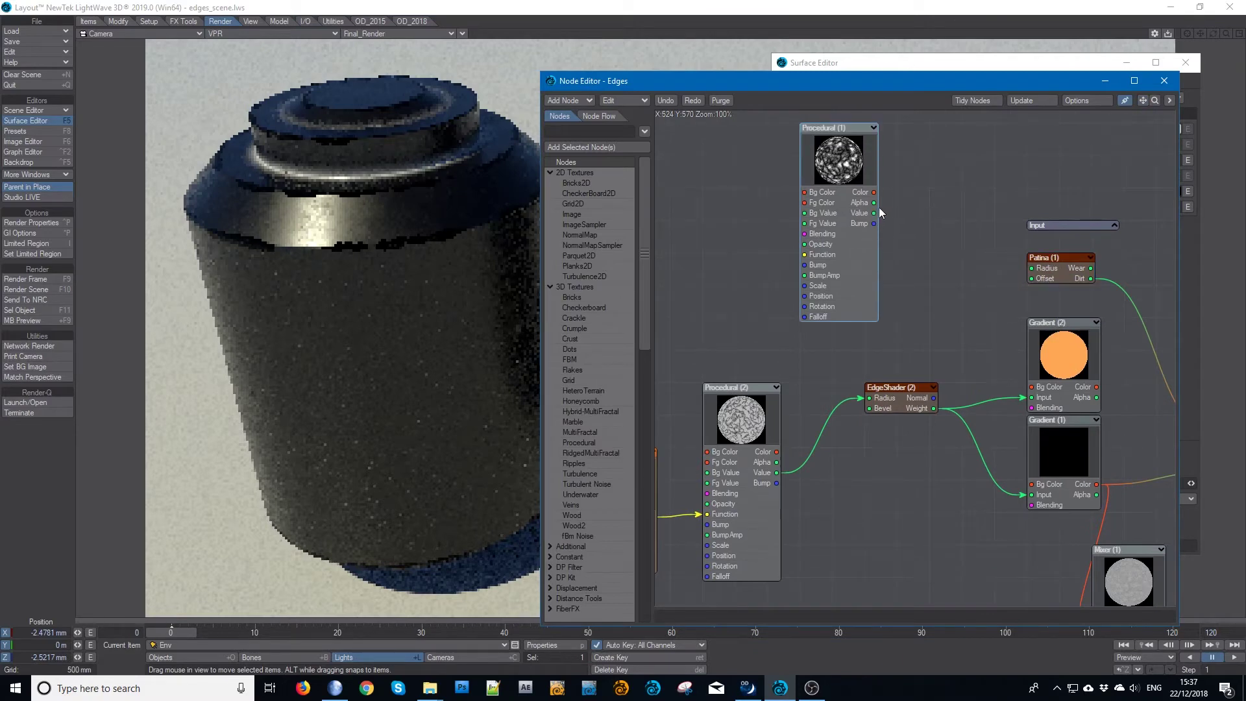
pyautogui.moveTo(877, 216); pyautogui.dragTo(1033, 267)
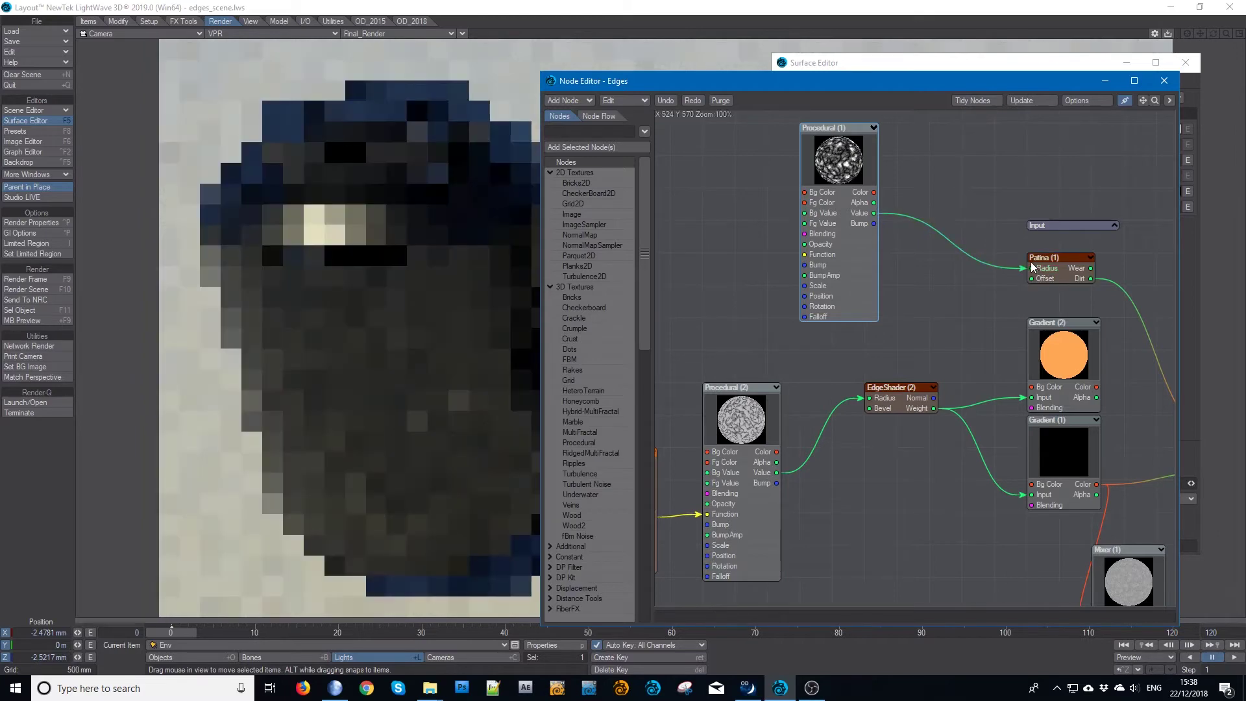
# Set Procedural (1) to Bg Value 0.02 and Fg Value 0.05.
pyautogui.doubleClick(844, 159)
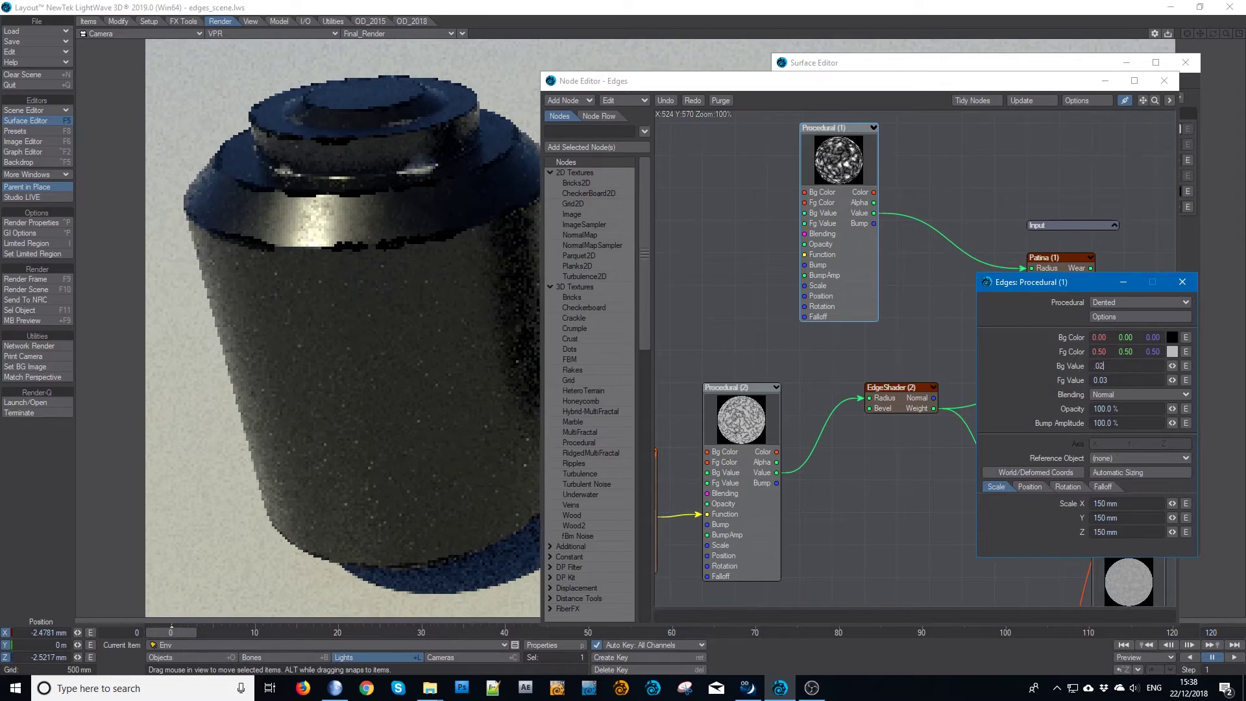
pyautogui.press('Tab')
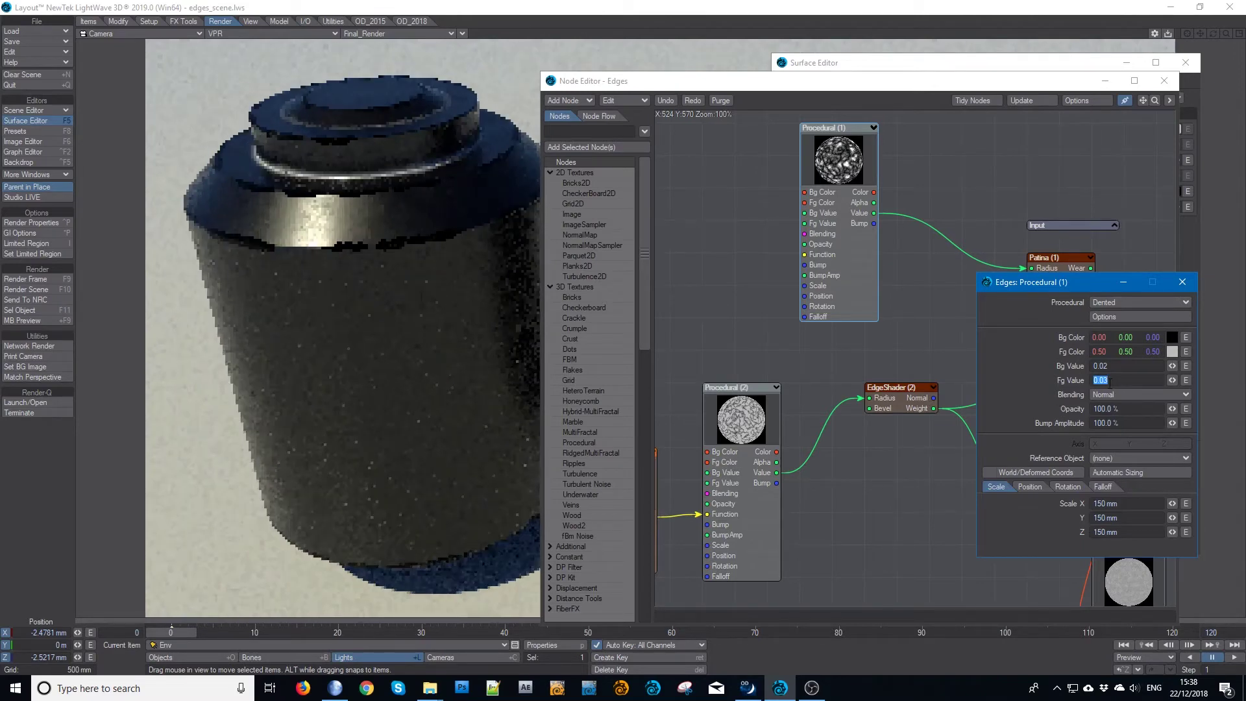
pyautogui.press('Return')
pyautogui.press('Tab')
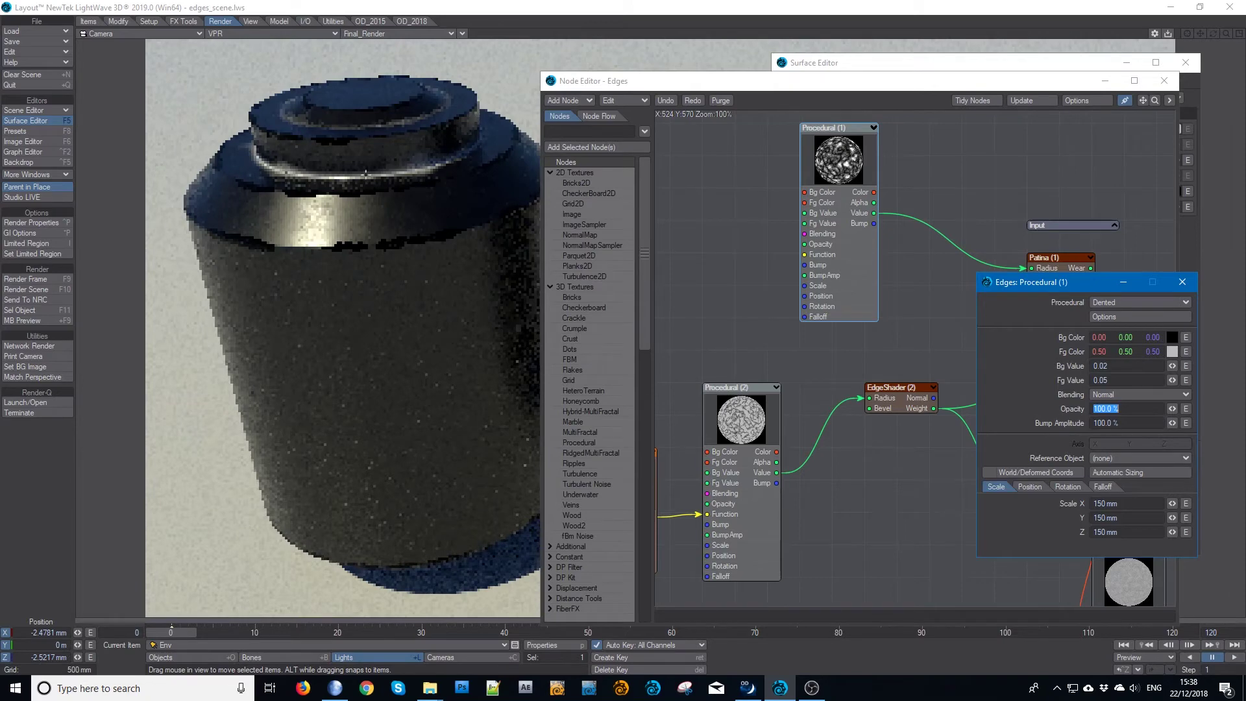
# Add a Mixer (2) node from Tools and place it above Unreal (1).
pyautogui.click(1181, 281)
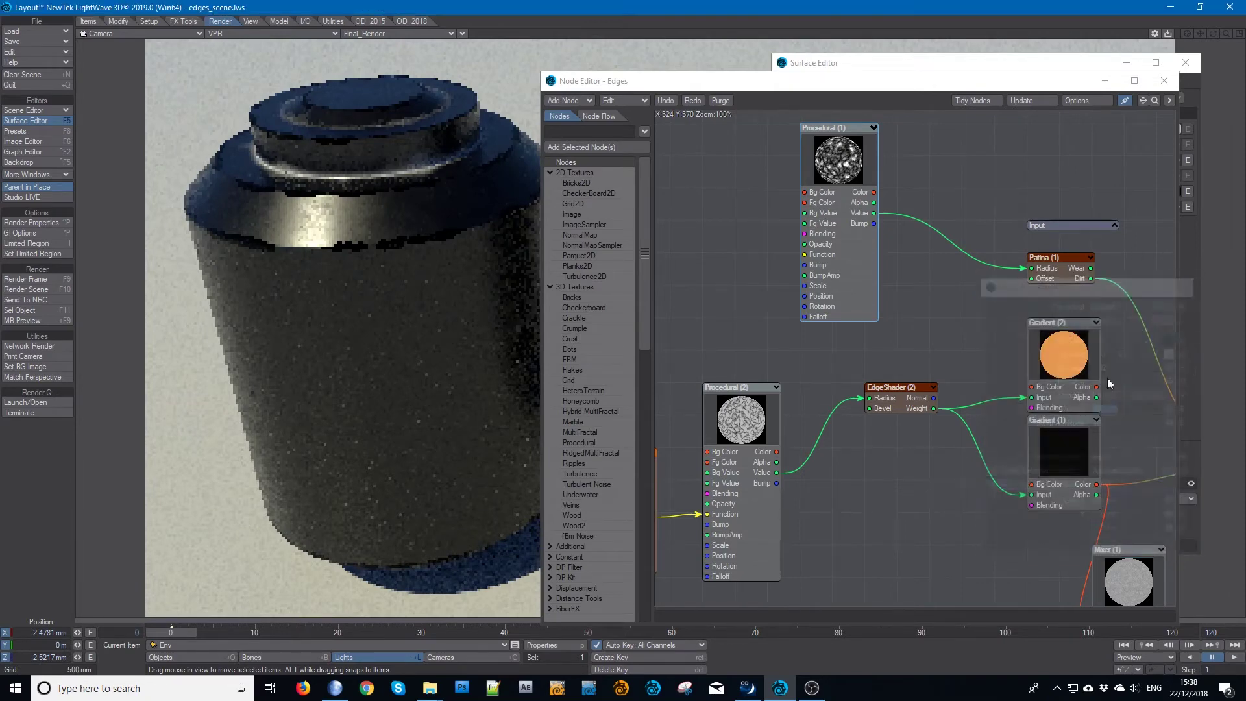
pyautogui.moveTo(1146, 103); pyautogui.dragTo(941, 290)
pyautogui.scroll(-15, 601, 472)
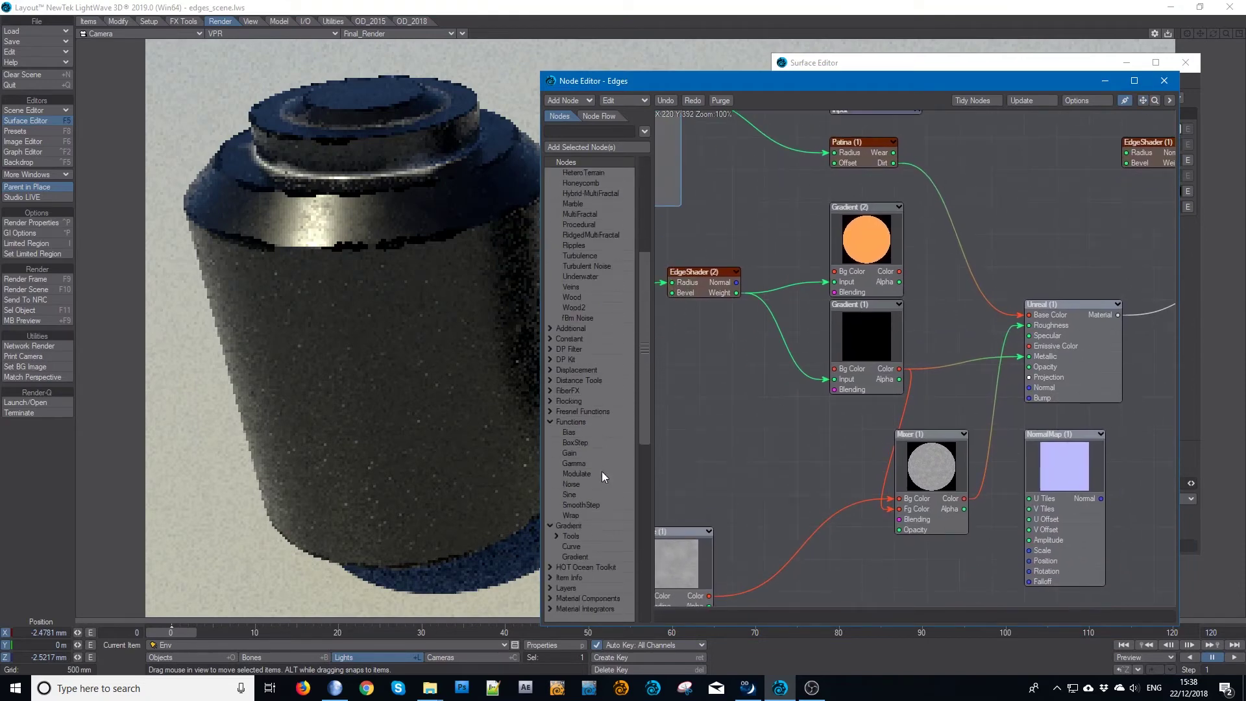
pyautogui.scroll(-1, 617, 527)
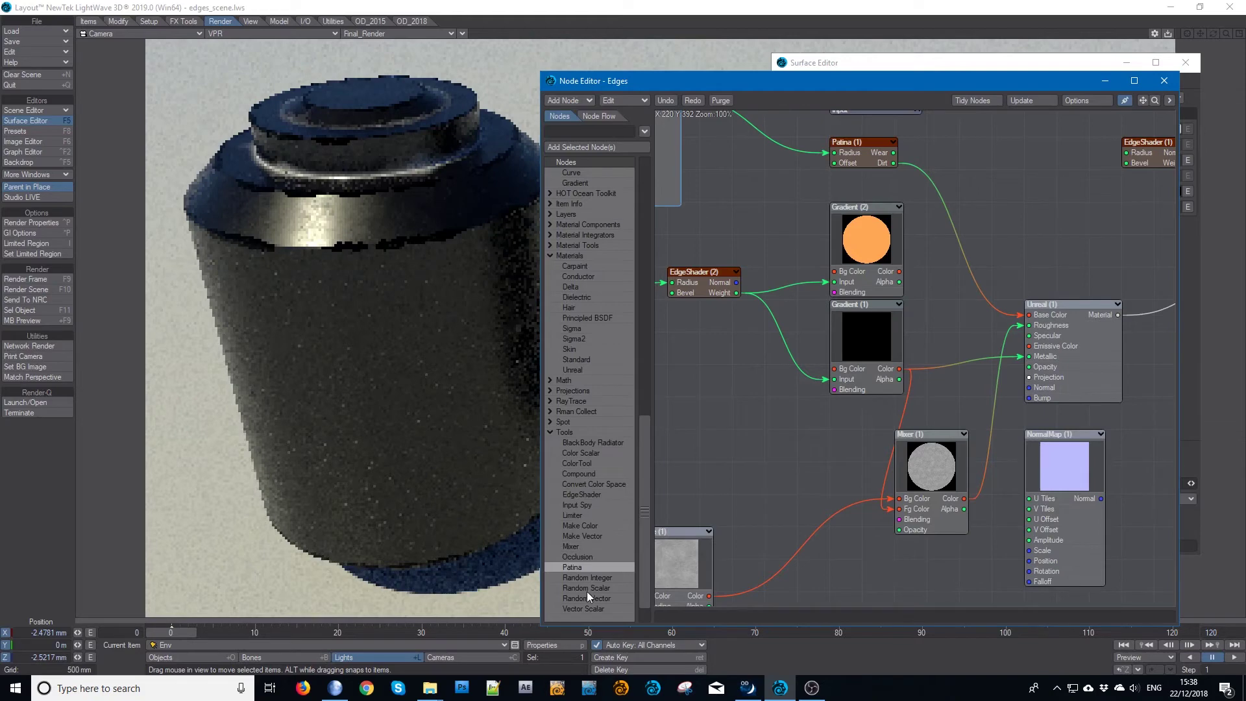
pyautogui.doubleClick(589, 546)
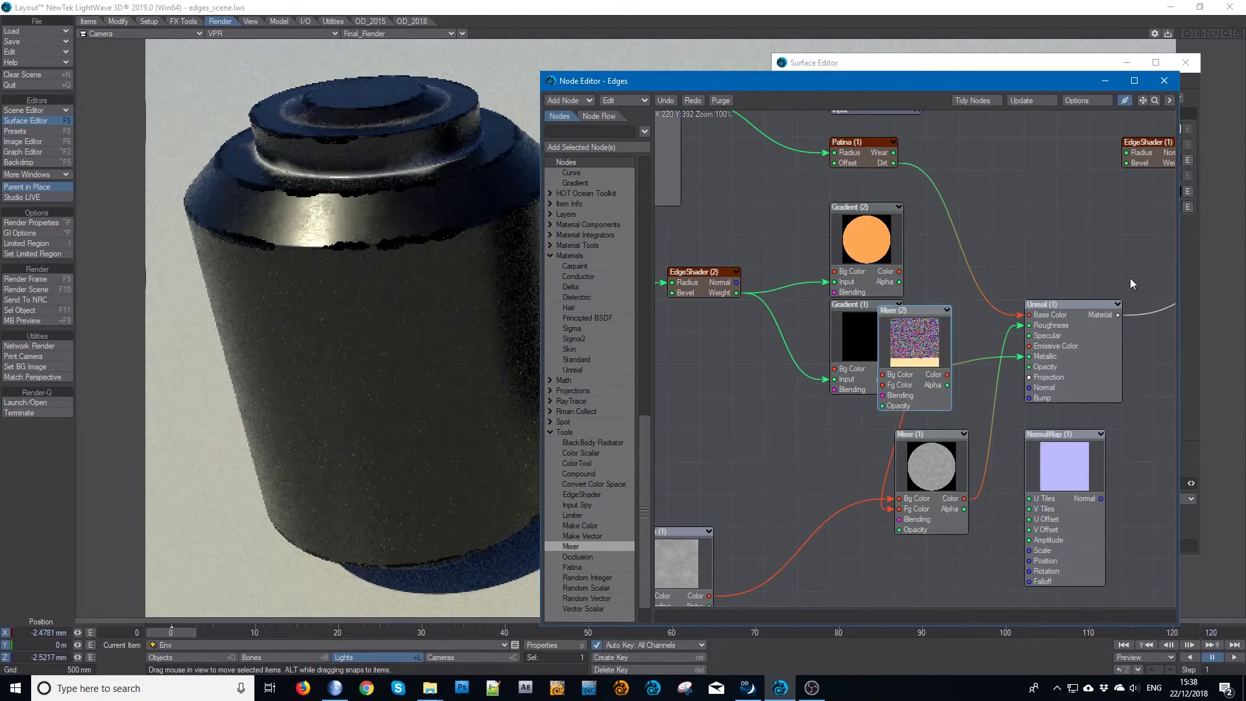
pyautogui.moveTo(928, 348); pyautogui.dragTo(1012, 181)
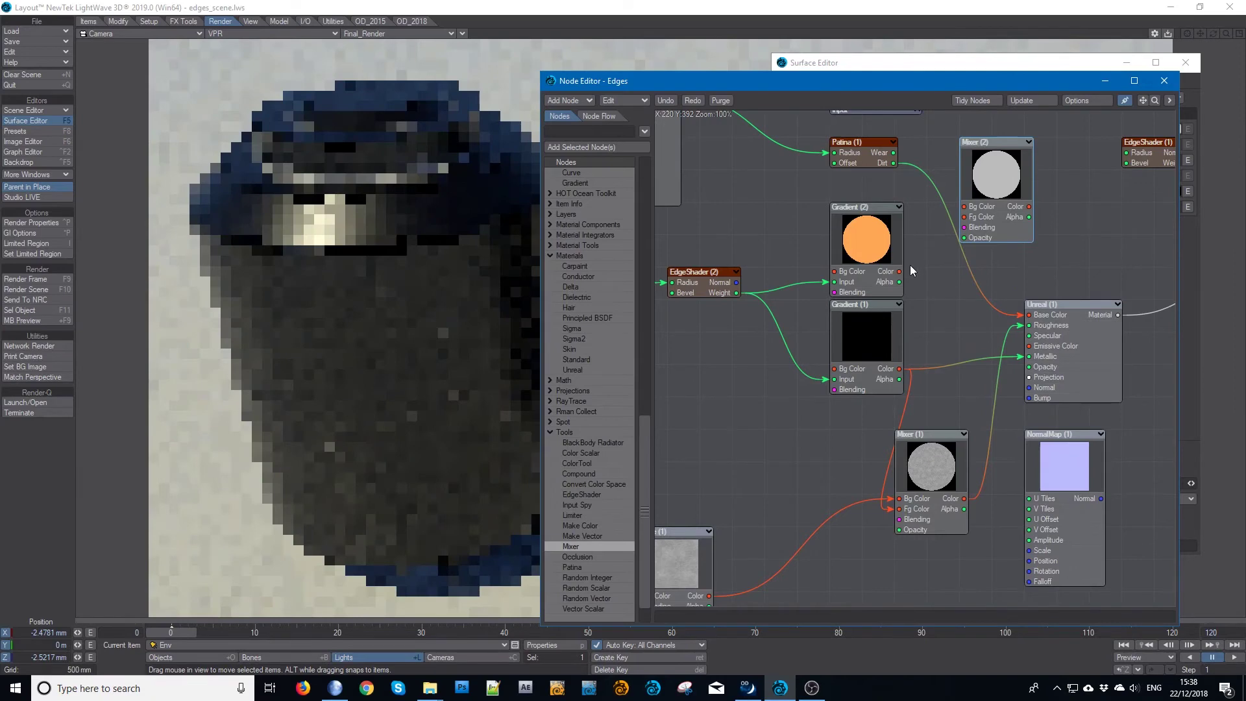
# Wire Gradient (2) to Mixer Bg Color, Patina Dirt to Opacity, and Mixer Color to Unreal Base Color.
pyautogui.moveTo(900, 272); pyautogui.dragTo(964, 206)
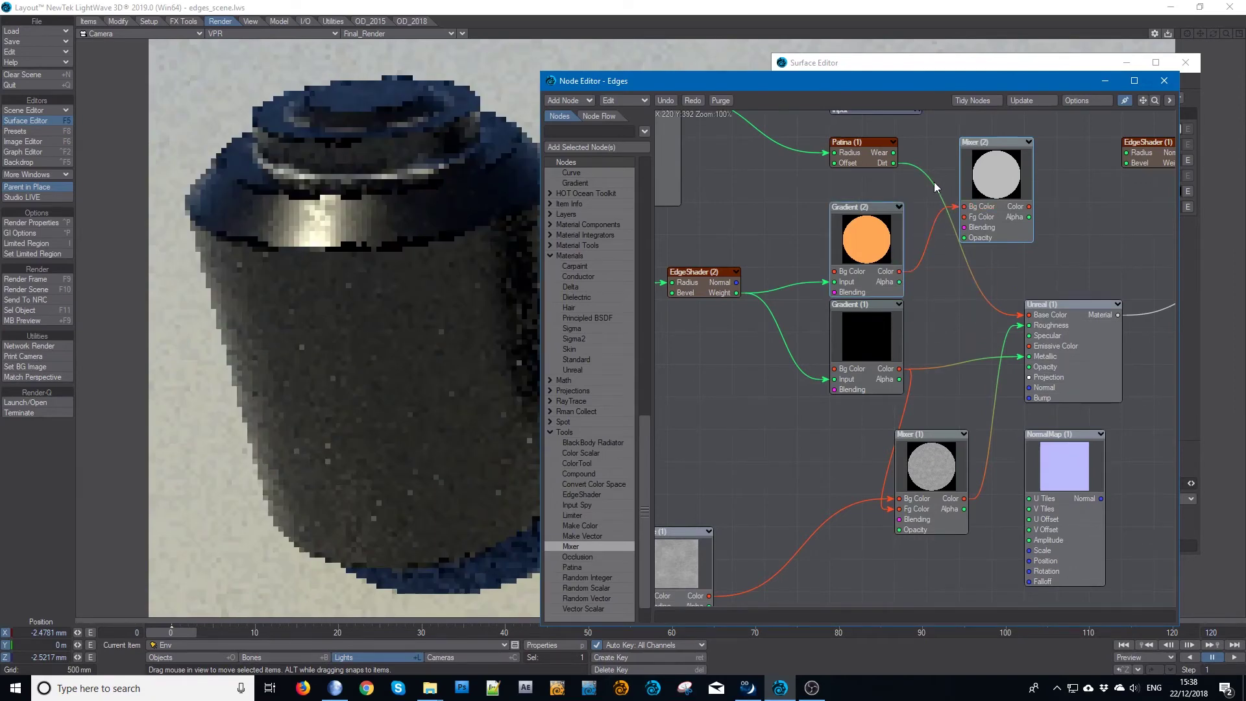
pyautogui.click(897, 165)
pyautogui.moveTo(916, 194); pyautogui.dragTo(964, 238)
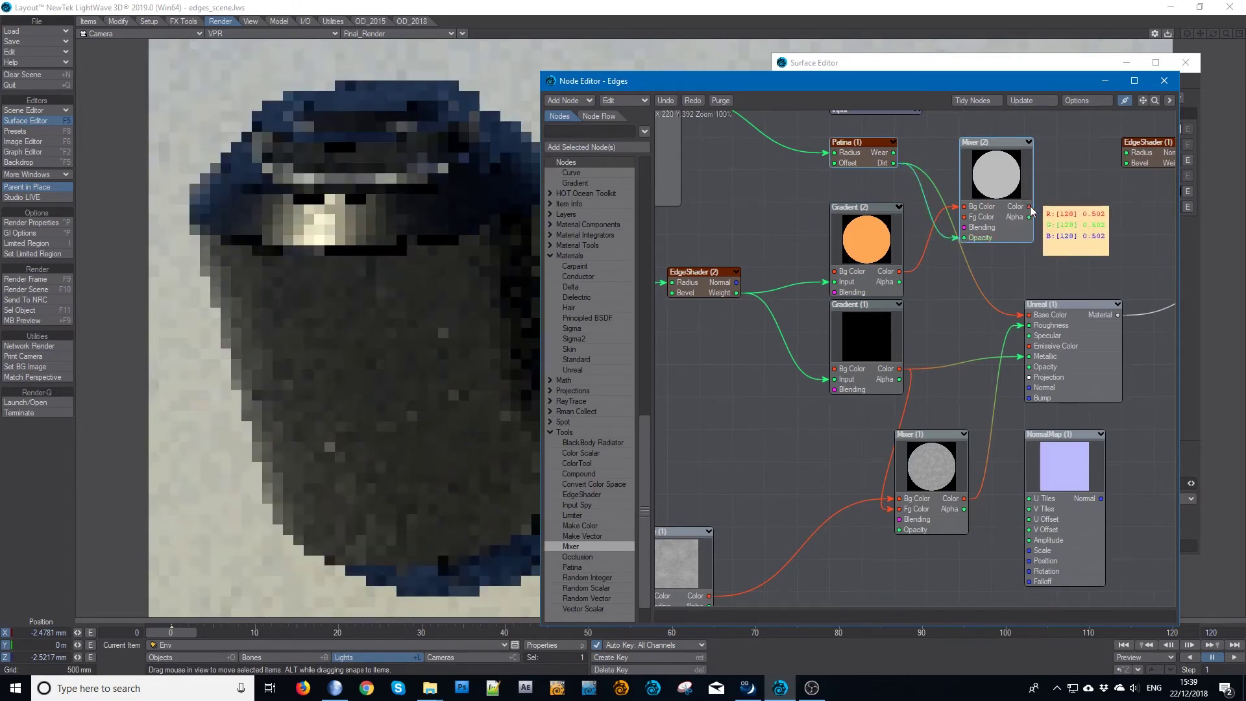
pyautogui.moveTo(1029, 206); pyautogui.dragTo(1029, 315)
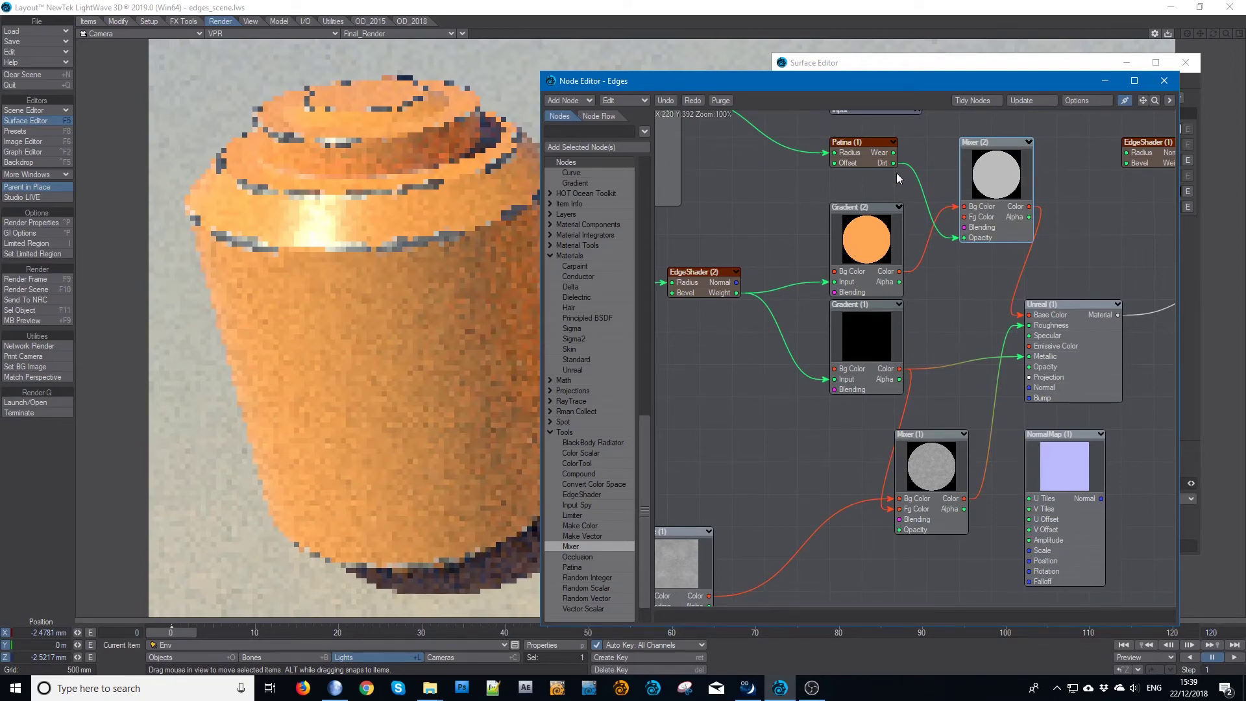
# Set the Mixer (2) Fg Color to a dark saturated brown and close its panel.
pyautogui.doubleClick(1022, 170)
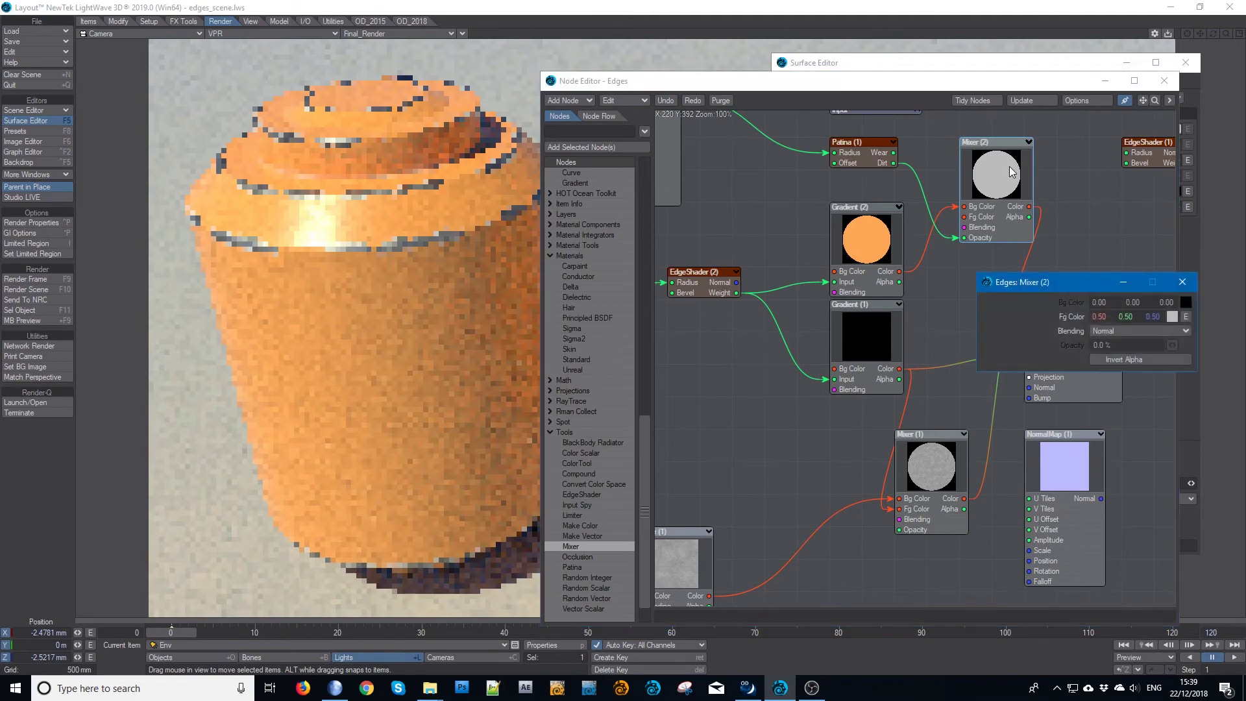
pyautogui.click(1172, 316)
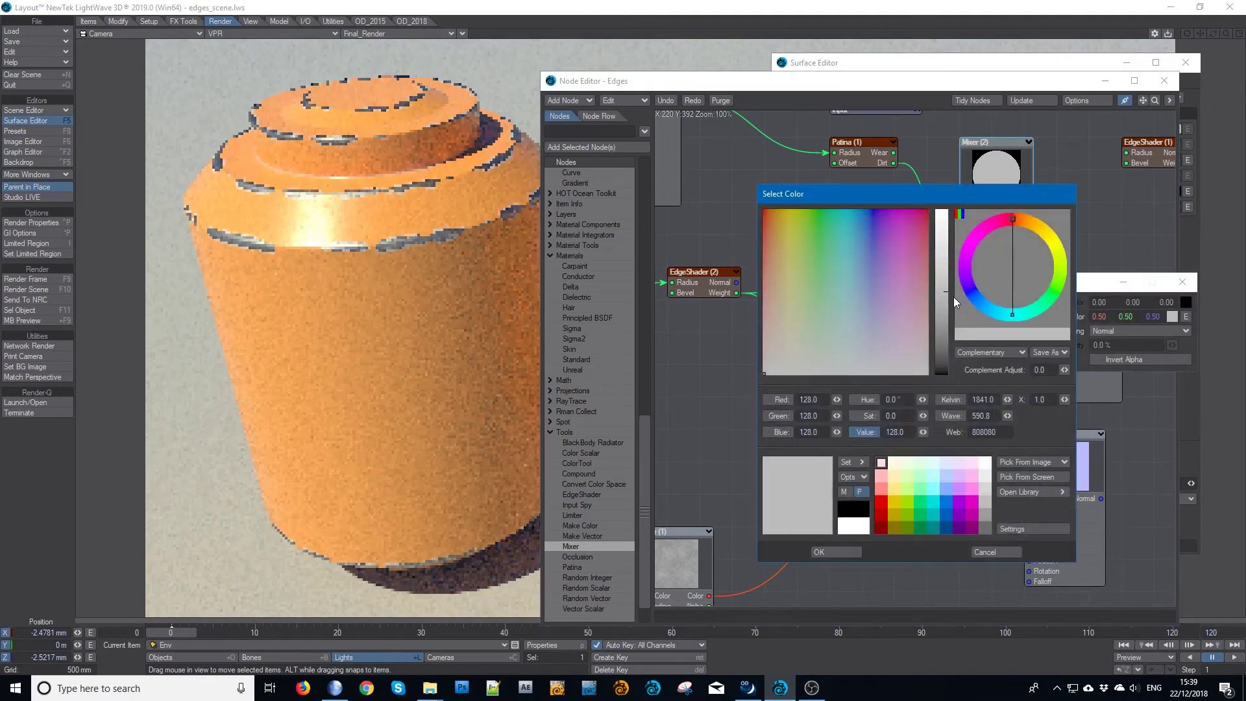
pyautogui.click(1028, 218)
pyautogui.click(771, 210)
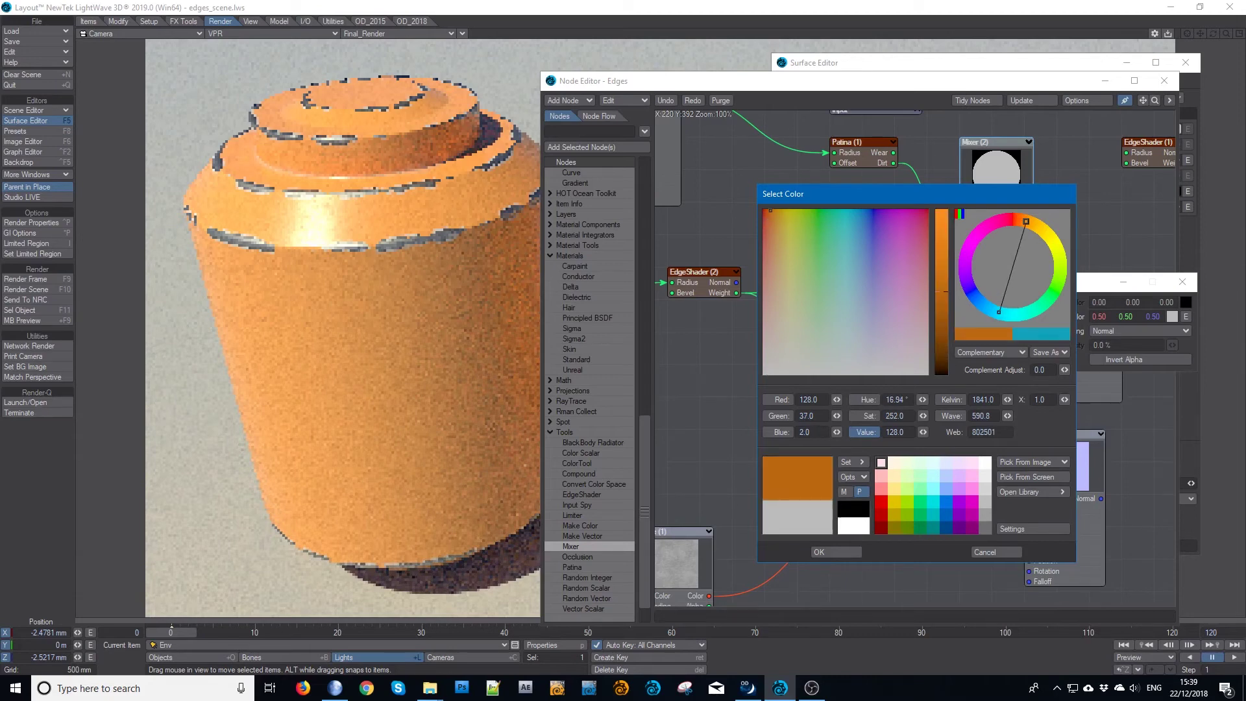
pyautogui.moveTo(942, 292); pyautogui.dragTo(942, 351)
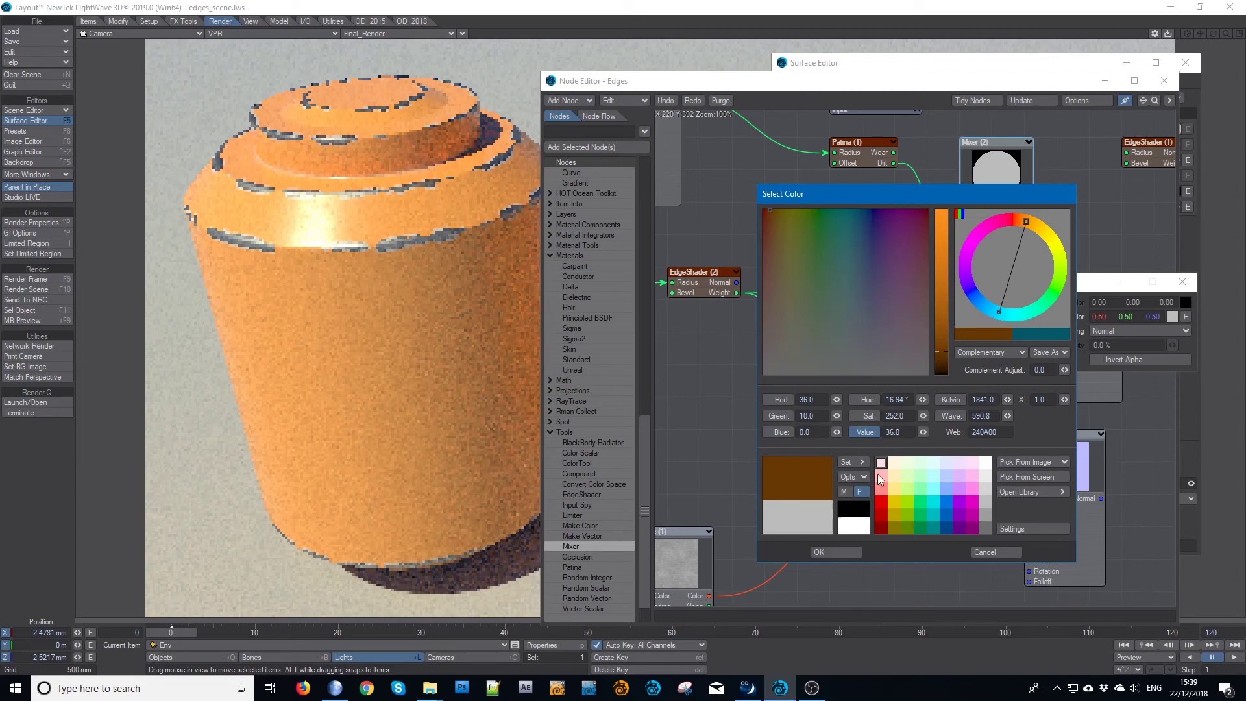
pyautogui.click(846, 553)
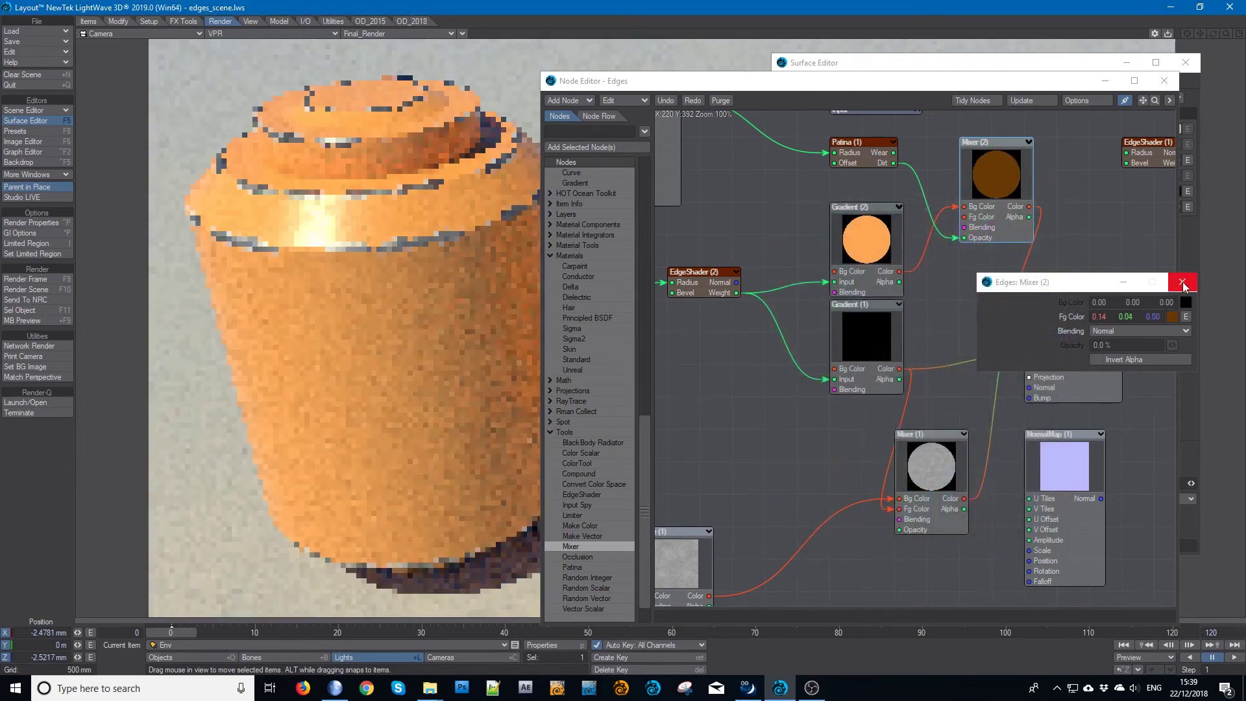
pyautogui.click(1183, 282)
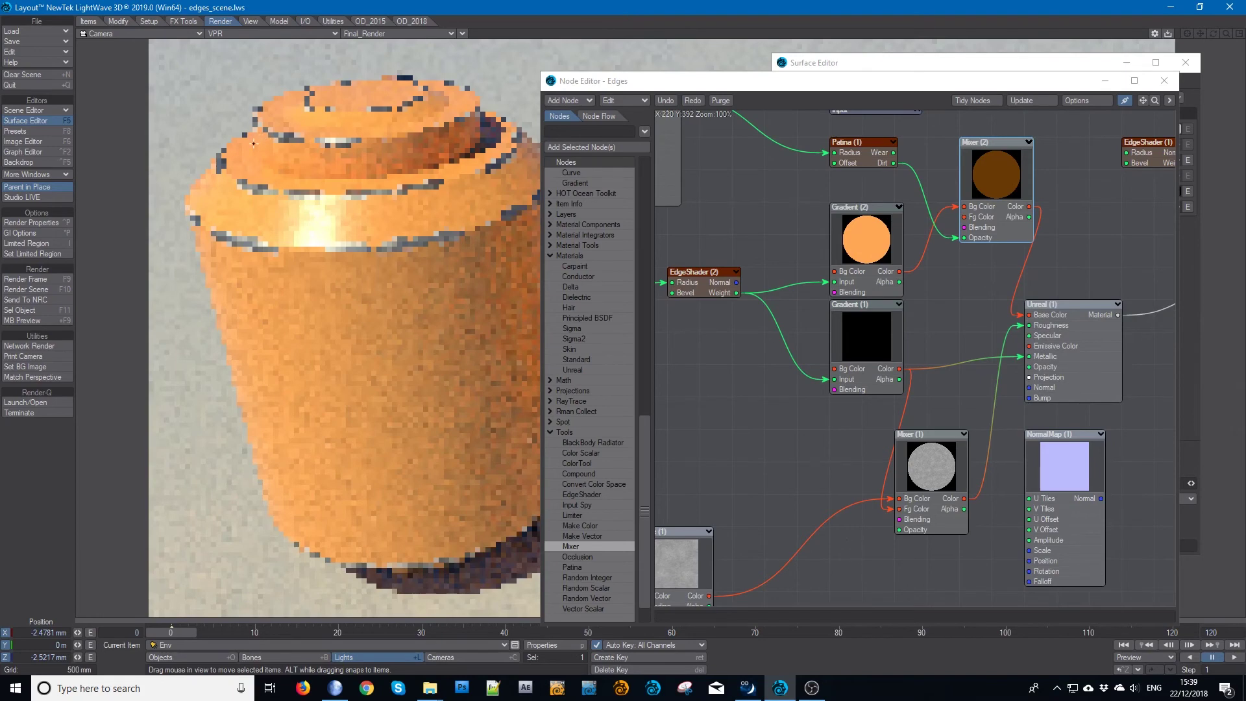
# Close the Node Editor and Surface Editor to view the orange cylinders with chipped edges and grime.
pyautogui.click(1164, 80)
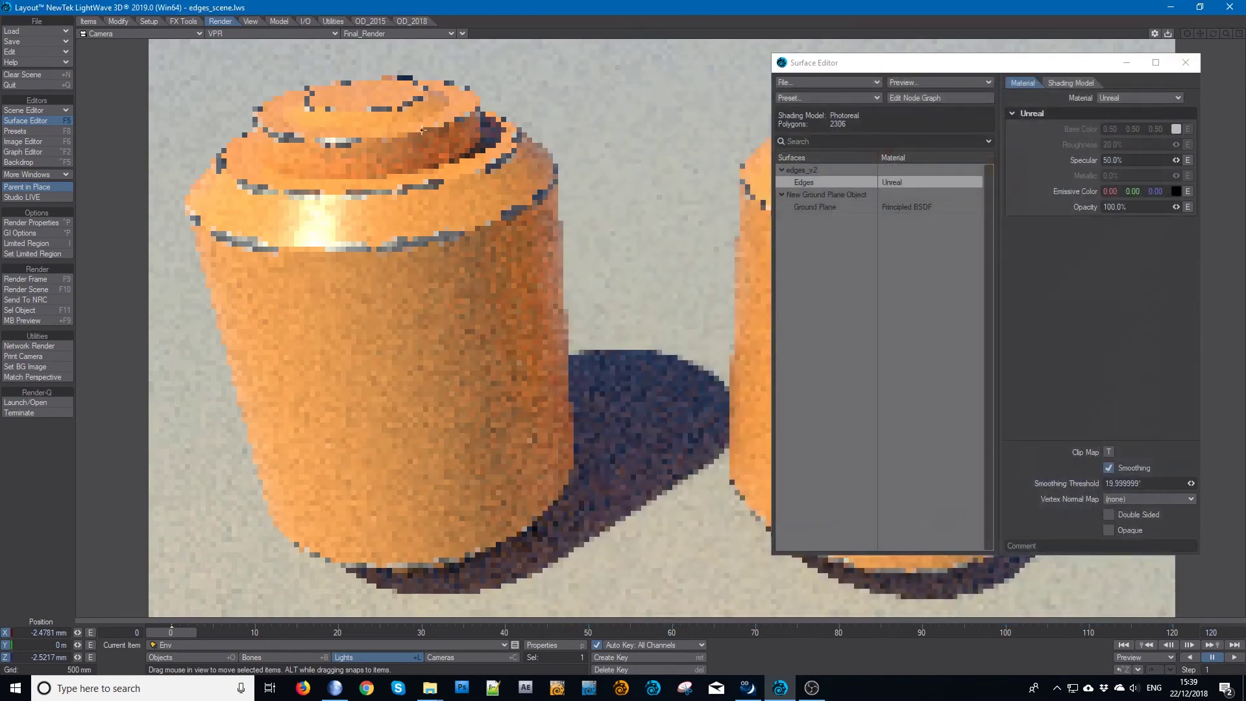
pyautogui.click(1186, 62)
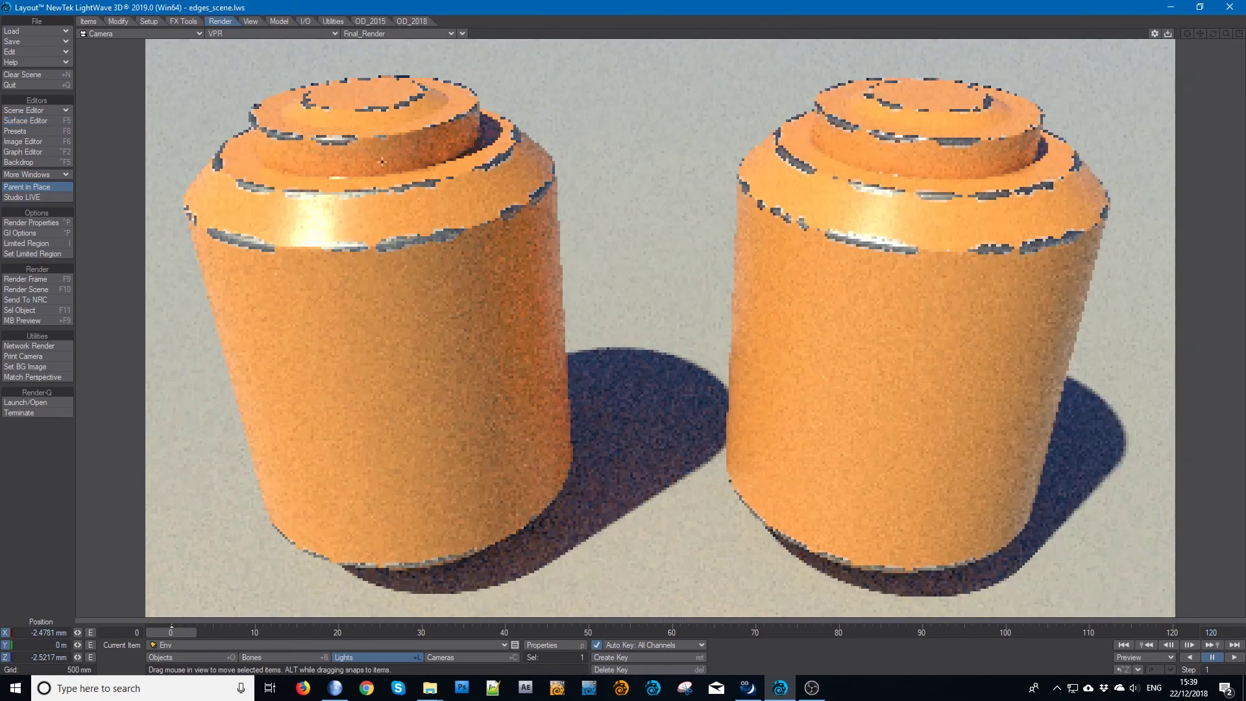